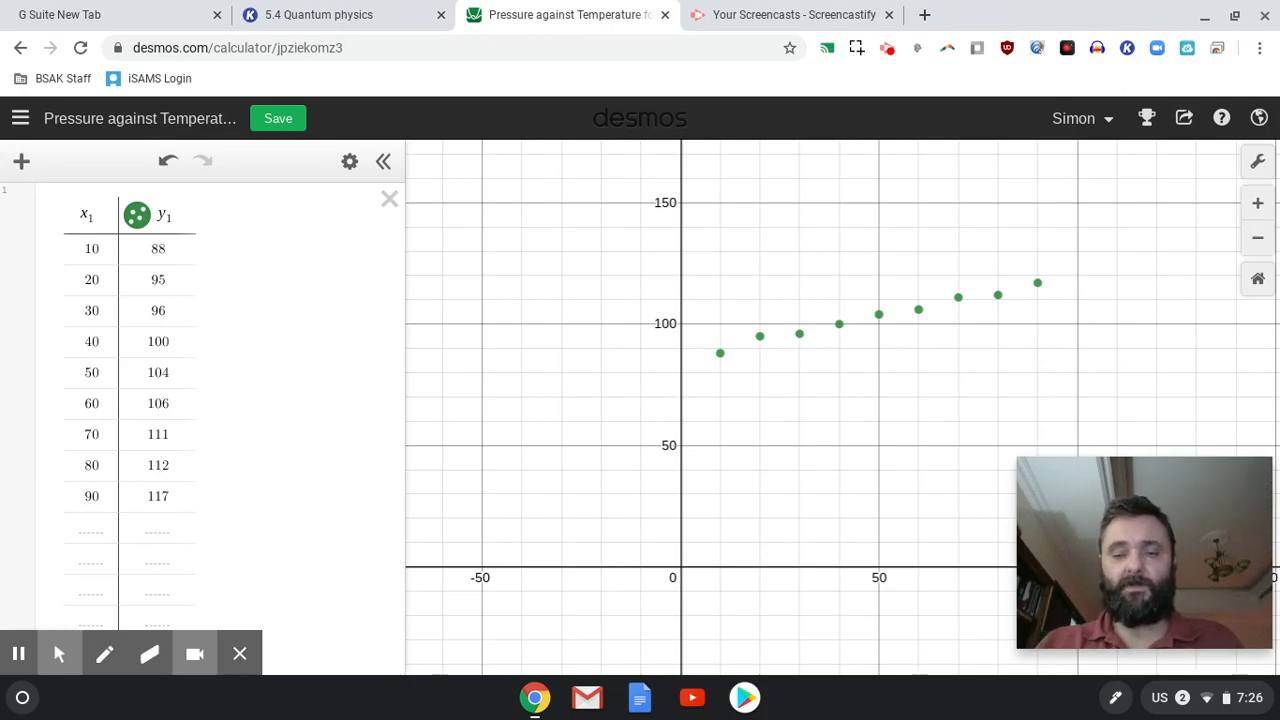
mouse_move(1144, 553)
left_click(1257, 471)
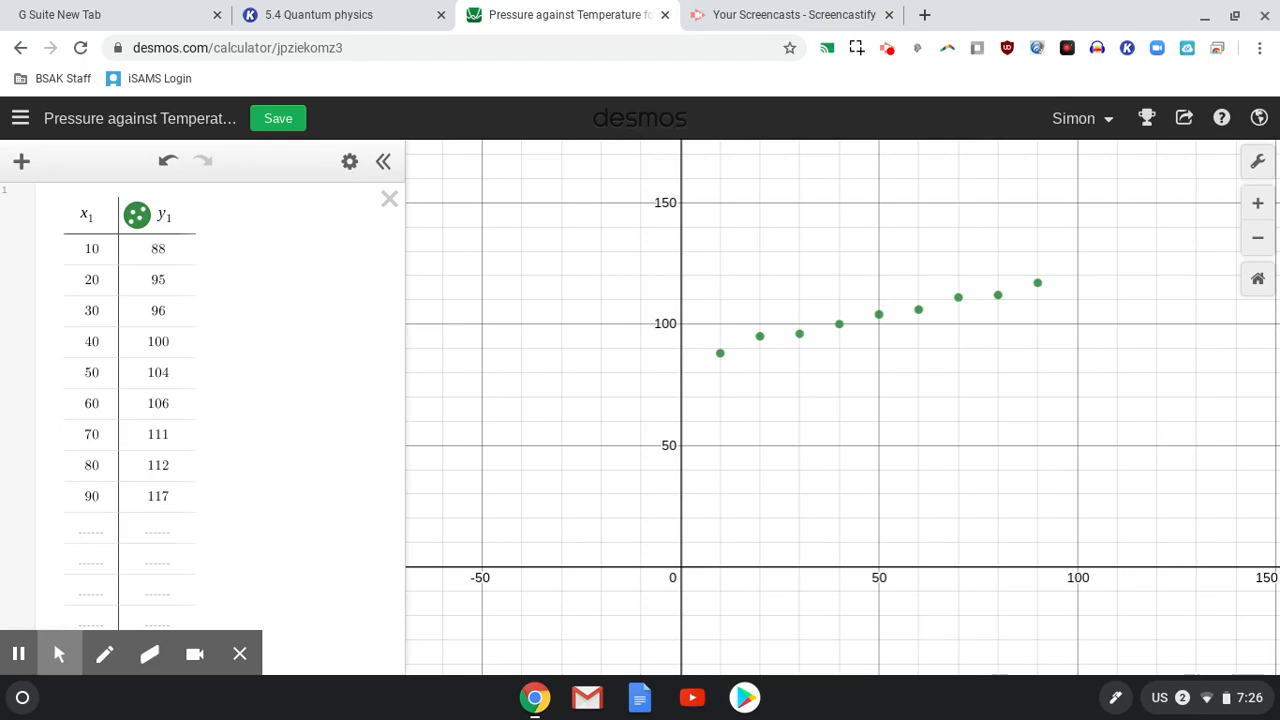
left_click(240, 654)
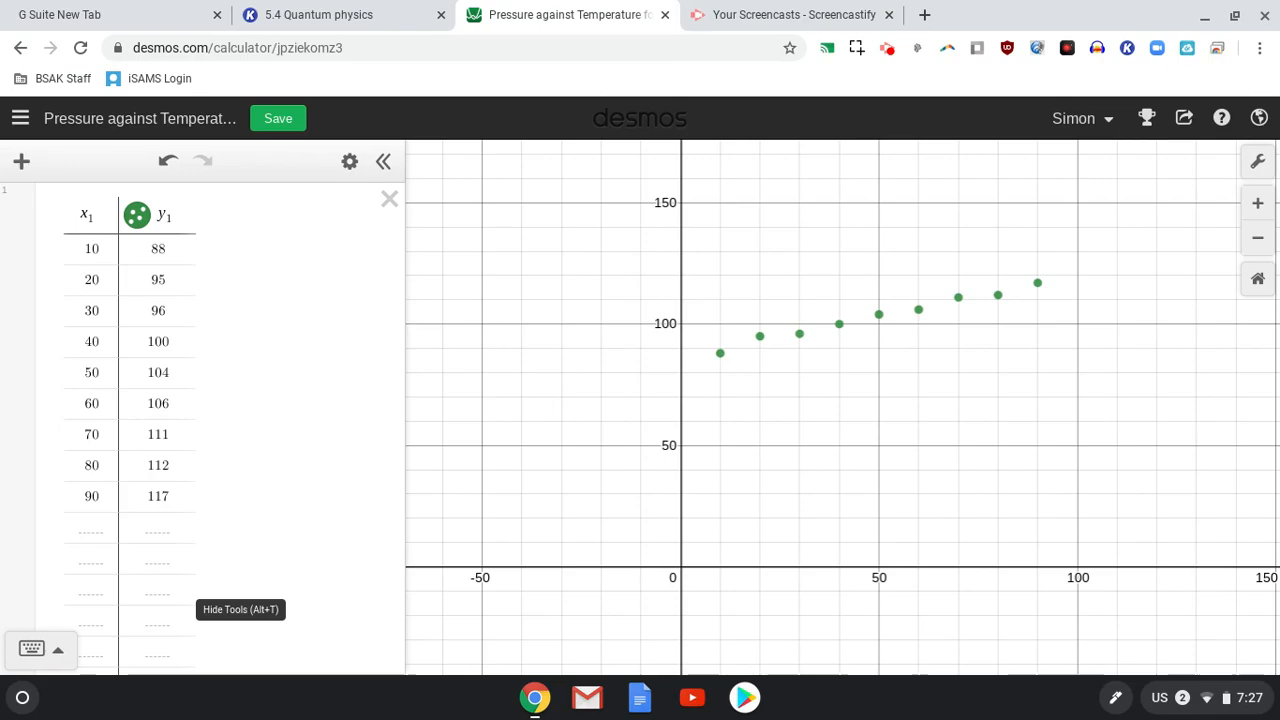
scroll(1033, 319, "up", 3)
scroll(1214, 369, "down", 3)
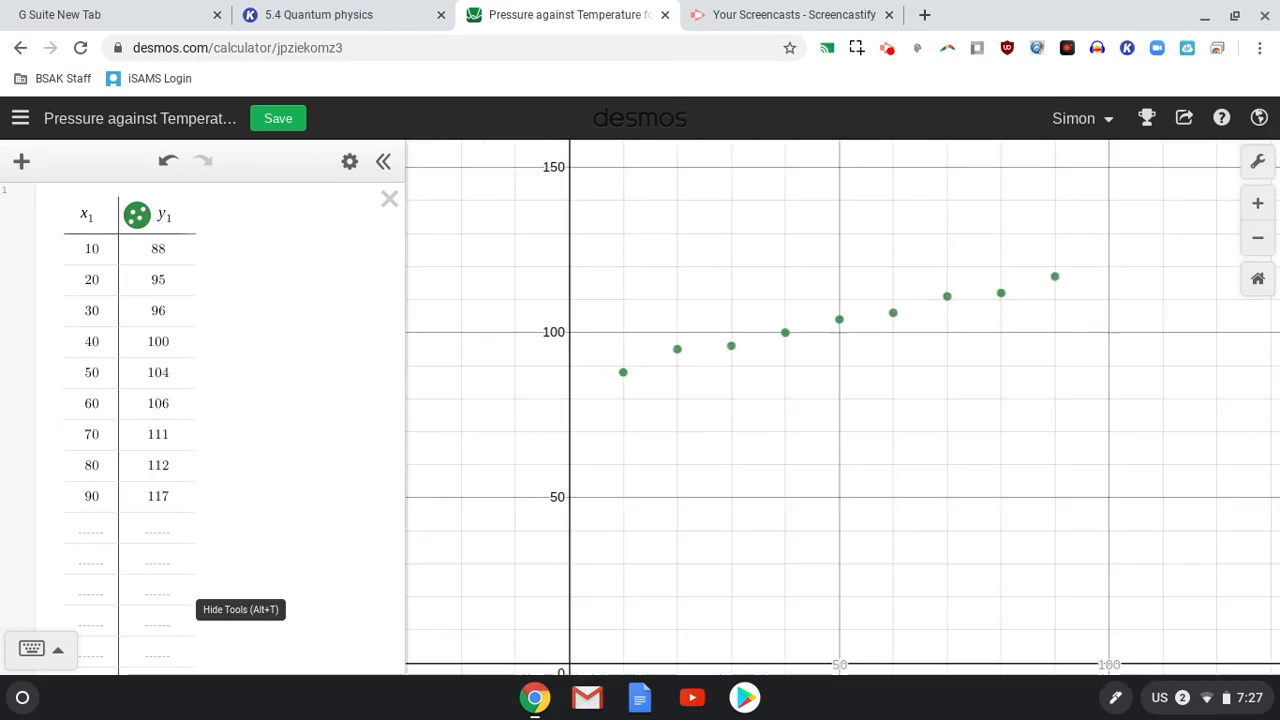
- Turn on the laser pointer from the stylus tools to point out features of the plotted data
left_click(1115, 698)
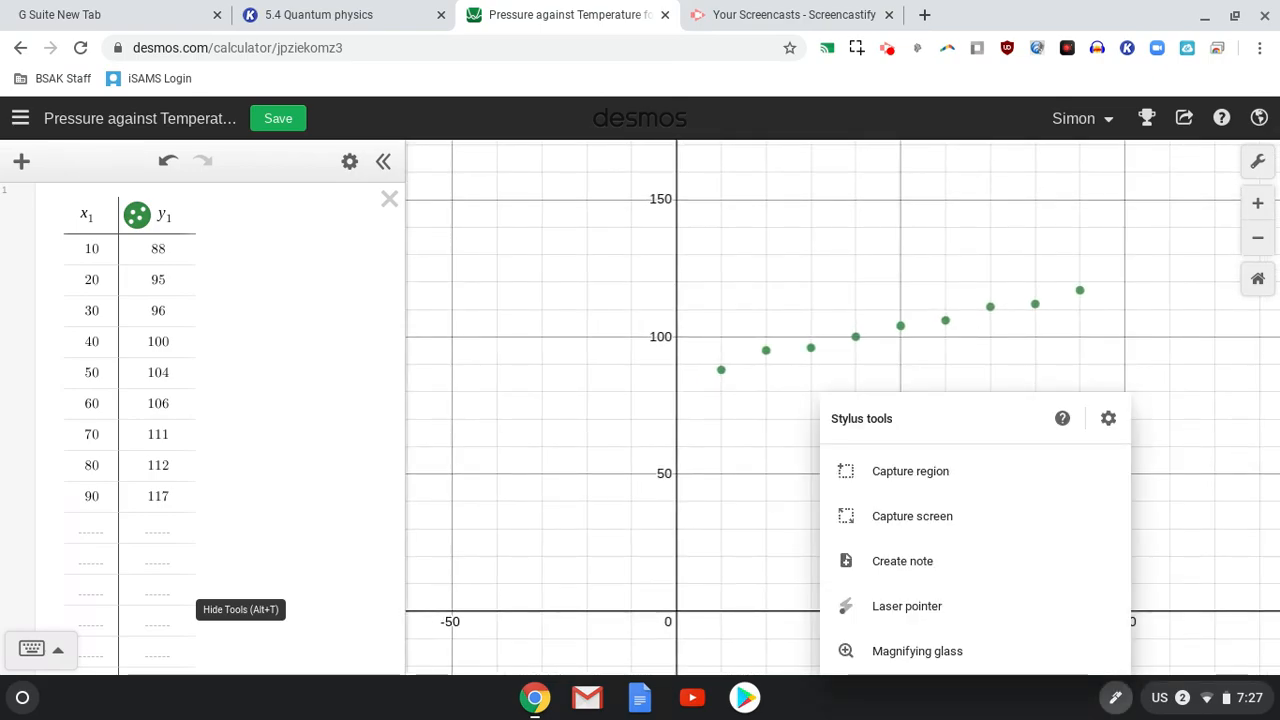
left_click(906, 606)
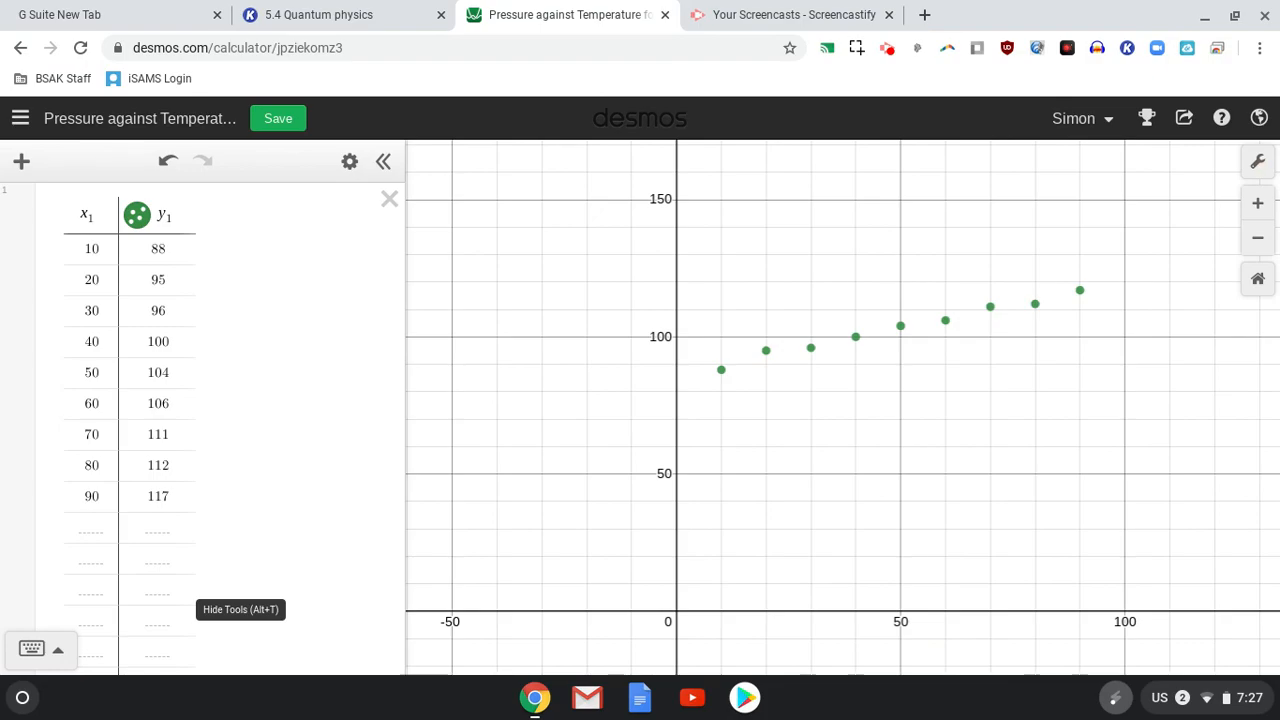
left_click(1258, 161)
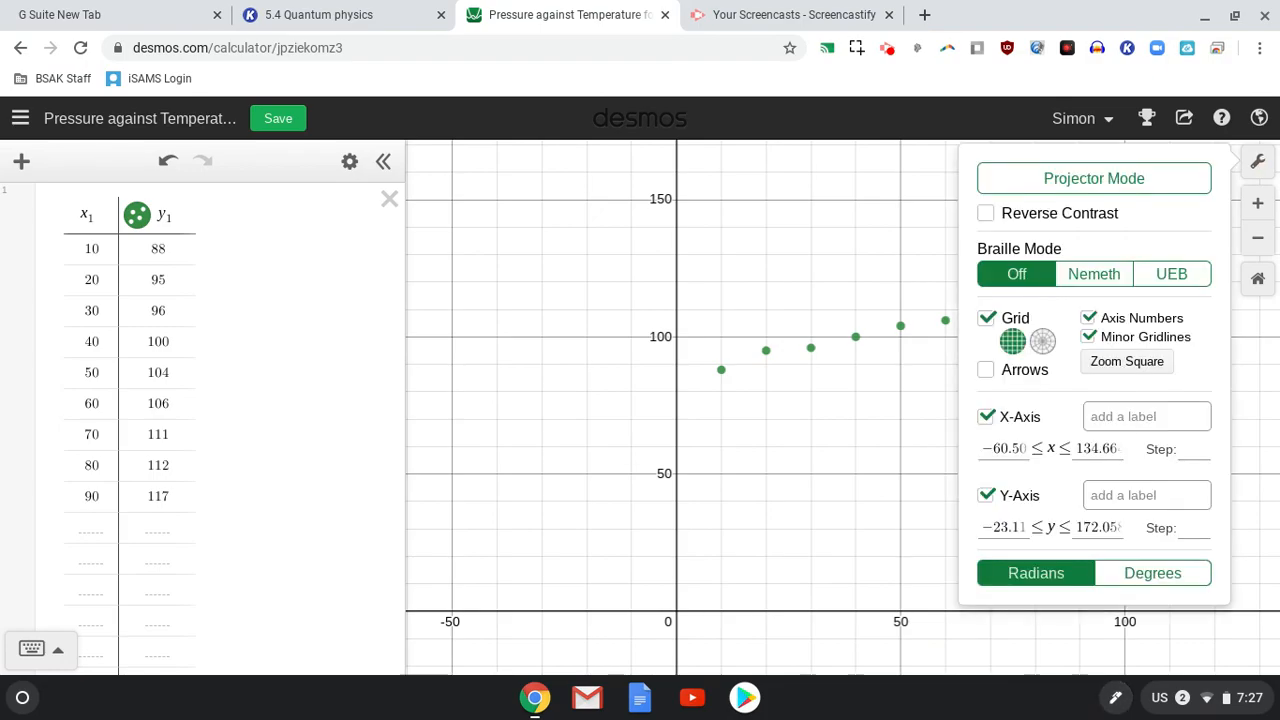
left_click_drag(840, 420, 831, 423)
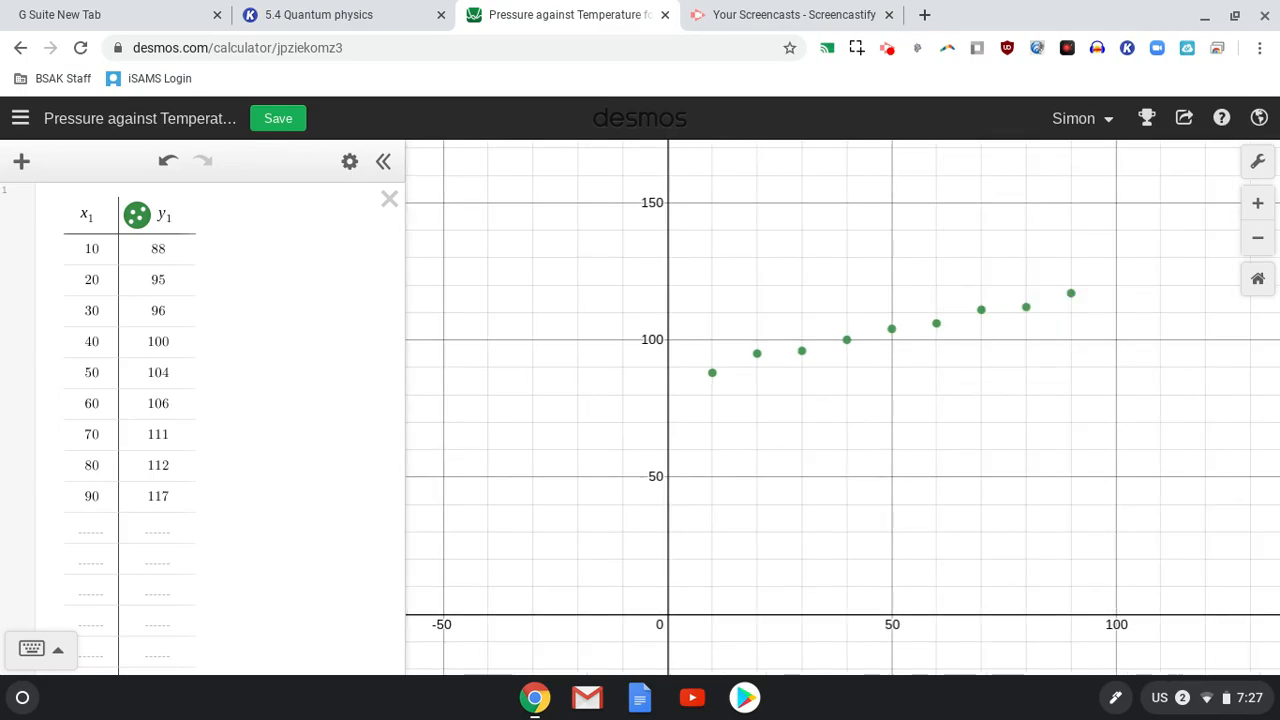
left_click(1115, 697)
left_click(1115, 697)
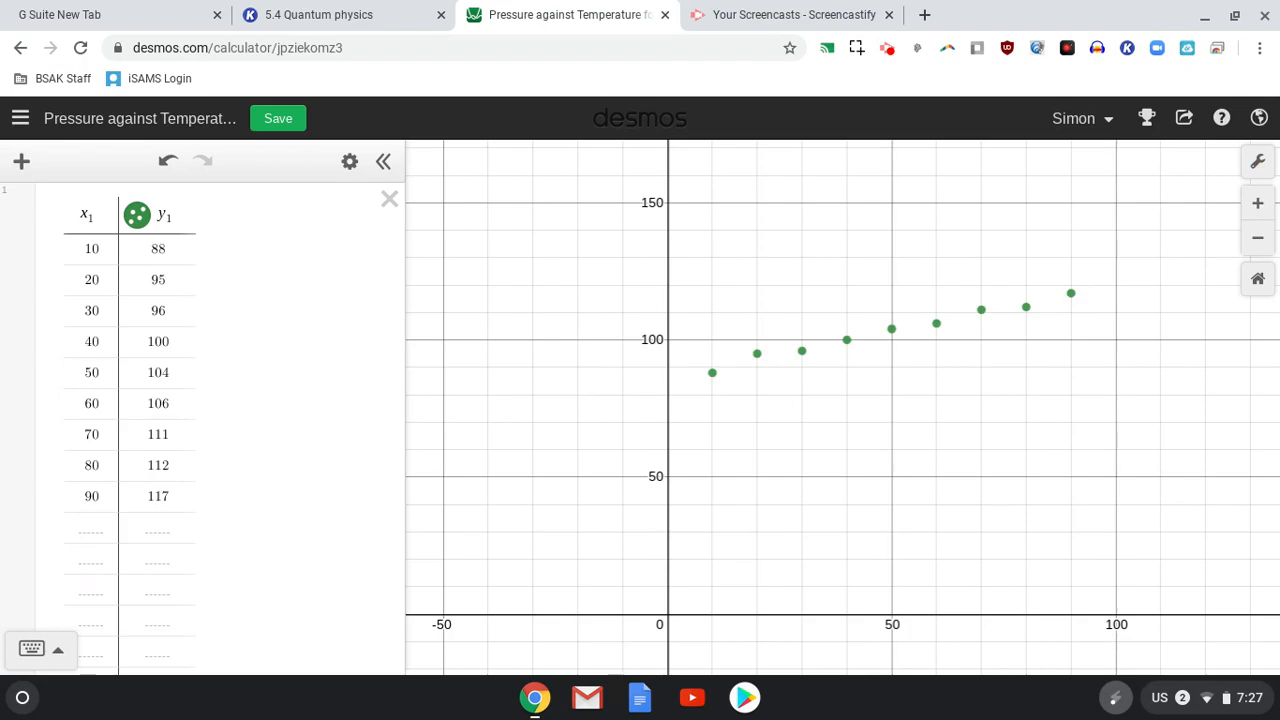
- Set the graph's y-axis range to 50 through 120 and frame the plotted data points
left_click(1258, 161)
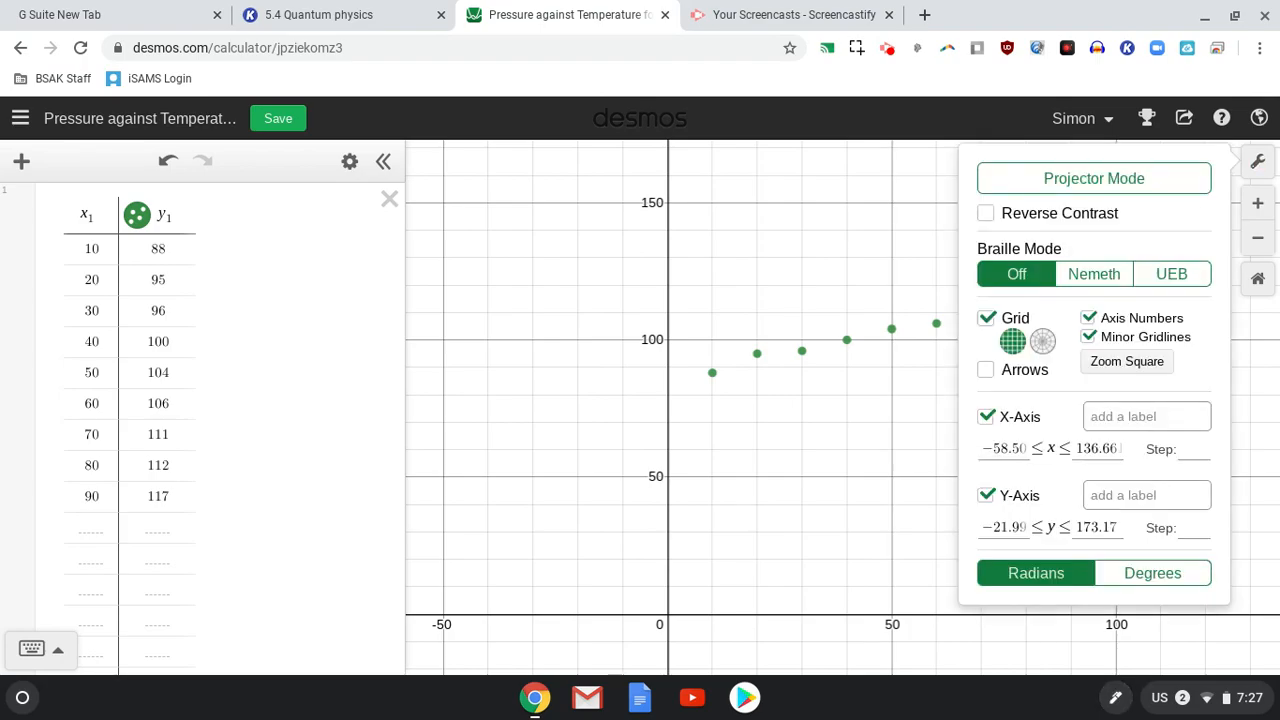
left_click(1004, 527)
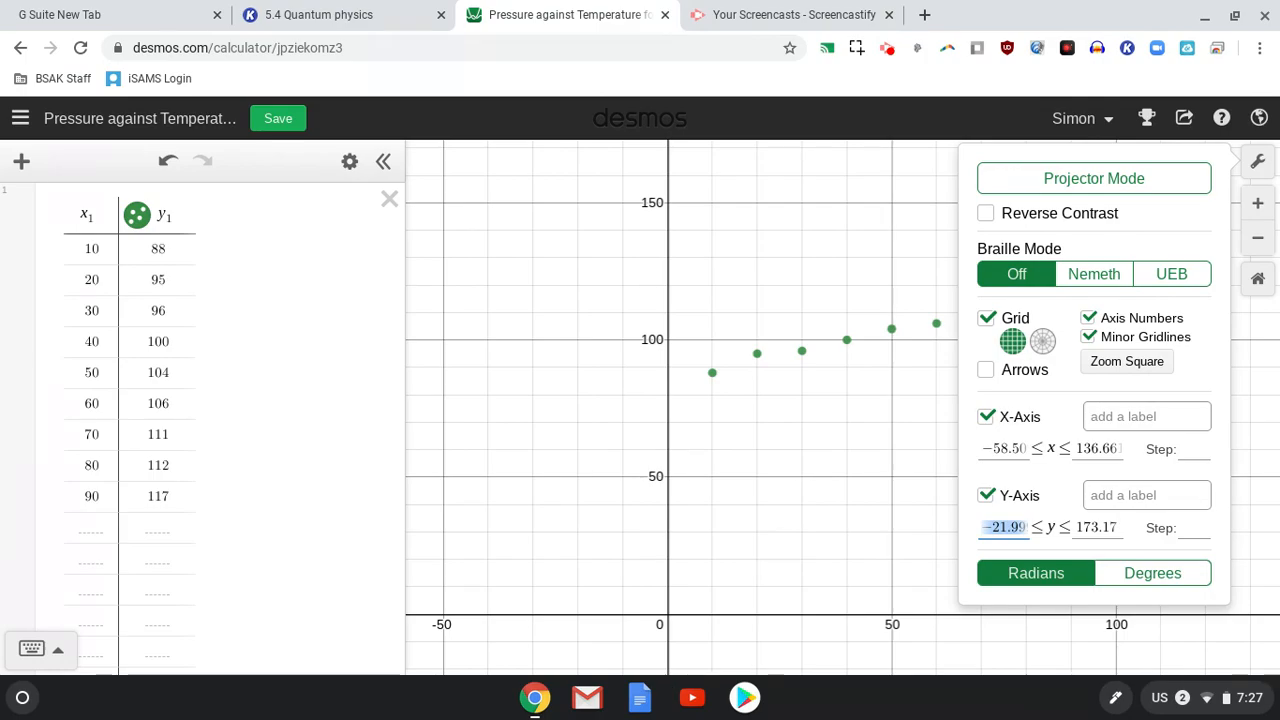
type("50")
key("Tab")
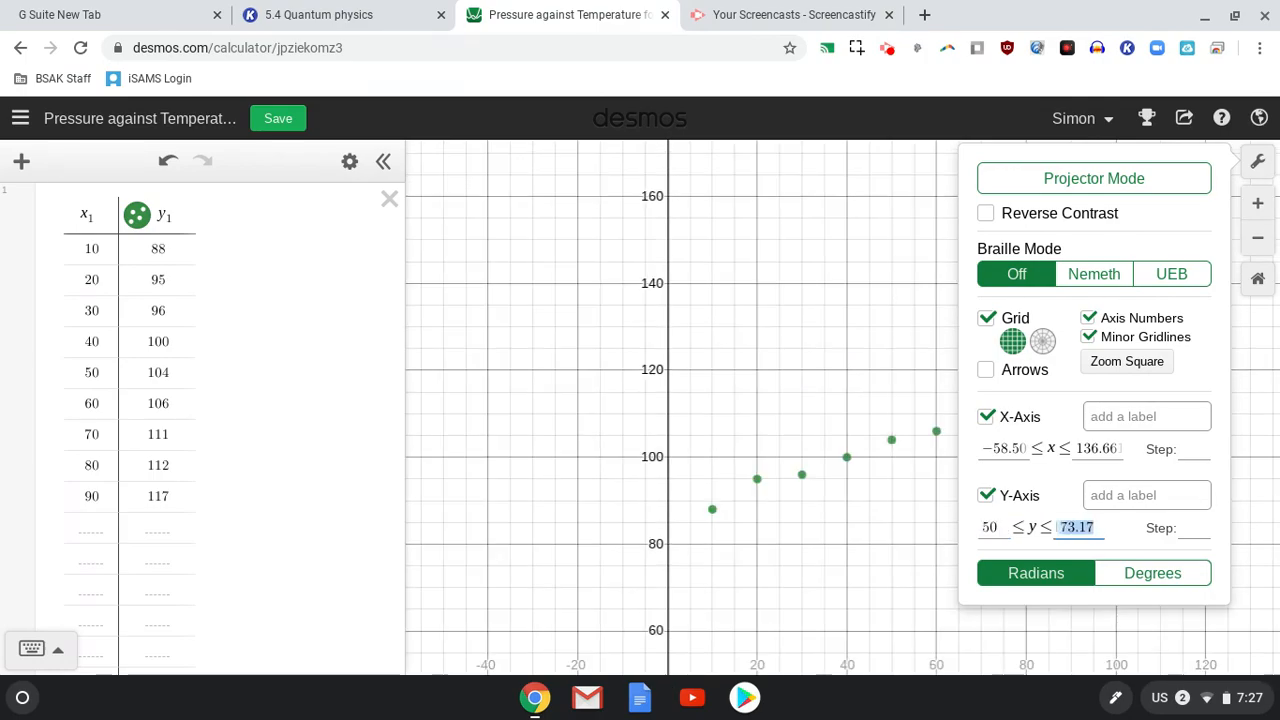
type("120")
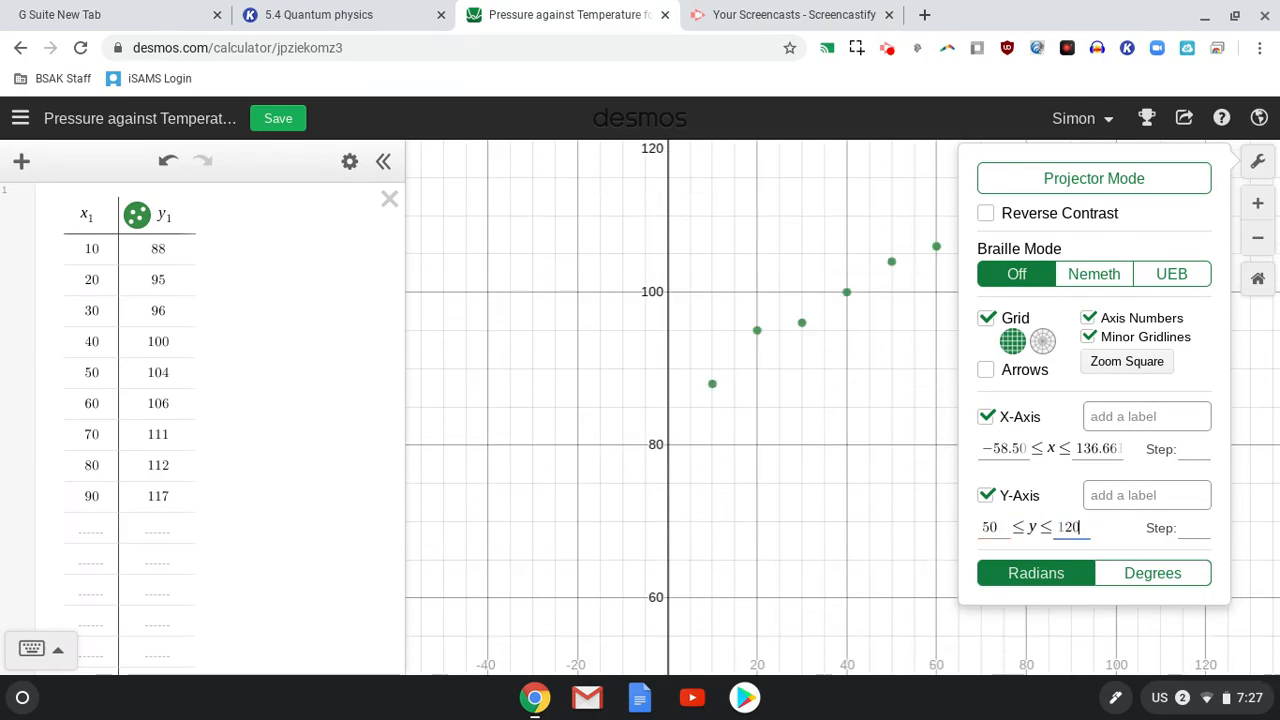
left_click_drag(850, 470, 820, 556)
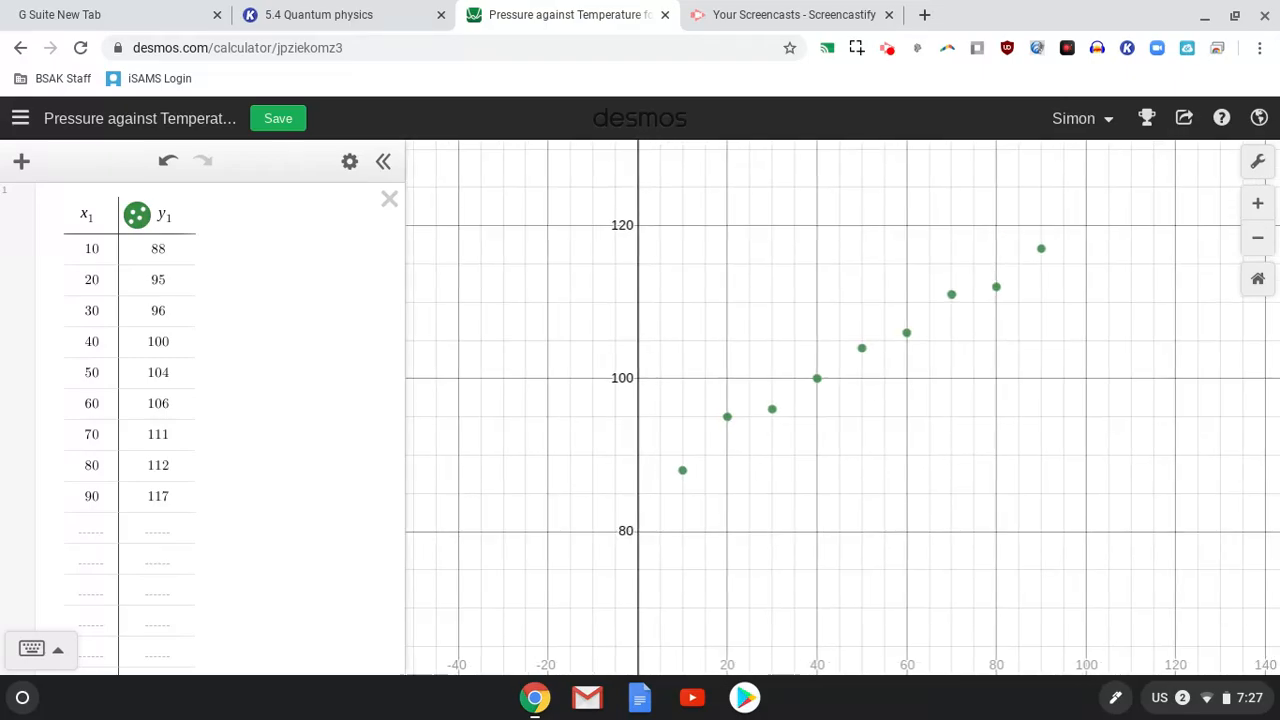
scroll(909, 364, "up", 5)
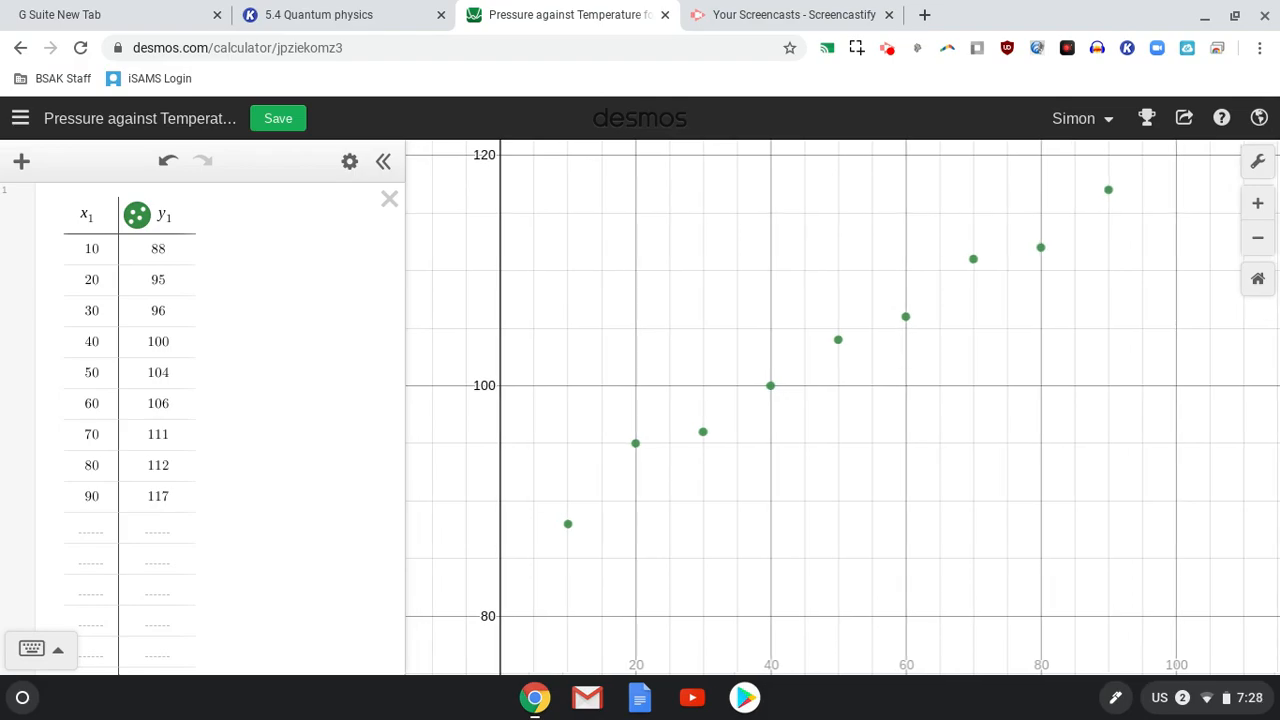
- Turn the laser pointer back on to indicate the trend of the data points on the rescaled graph
left_click(1115, 697)
left_click(880, 606)
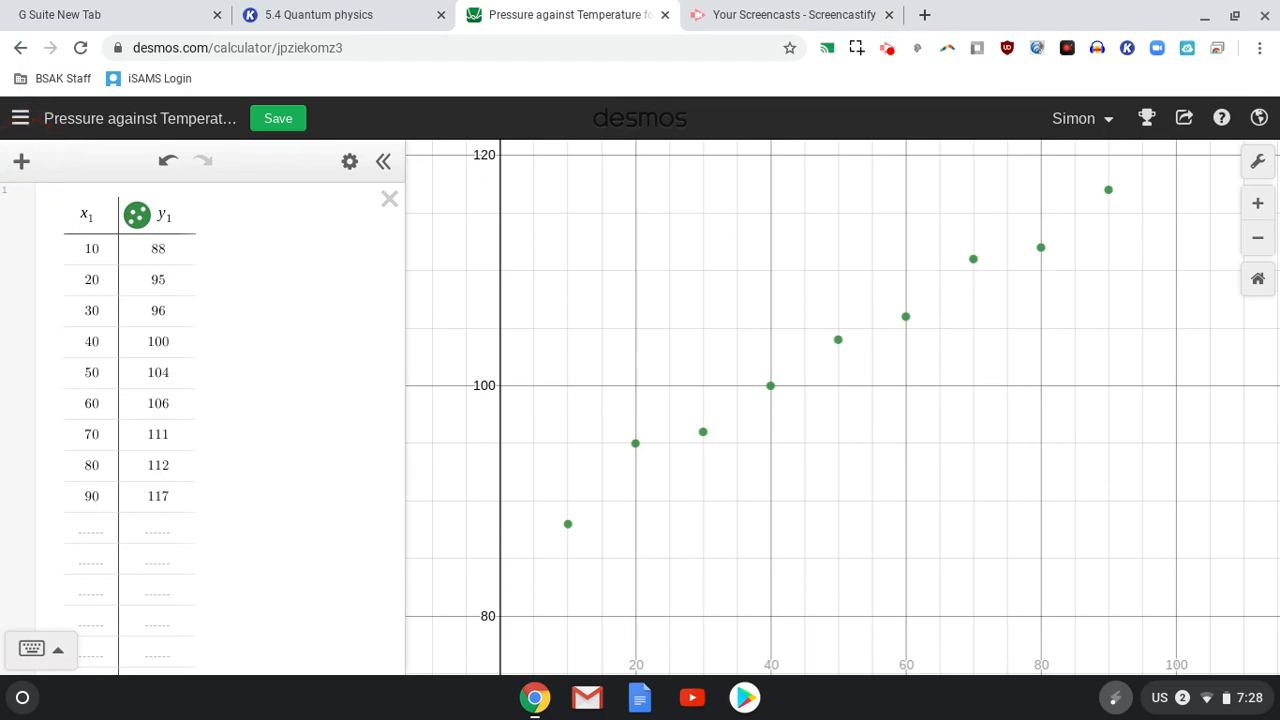
- Add the expression y = mx + c above the data table and create sliders for both m and c
left_click(21, 161)
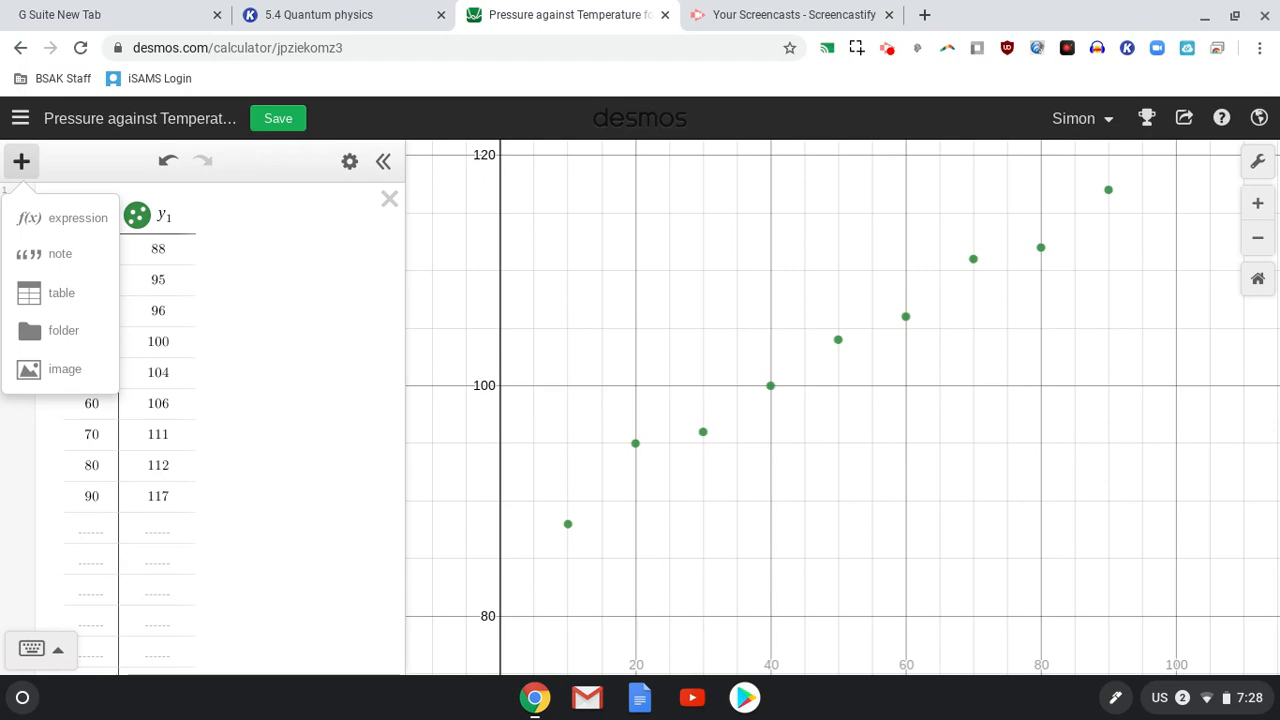
left_click(76, 218)
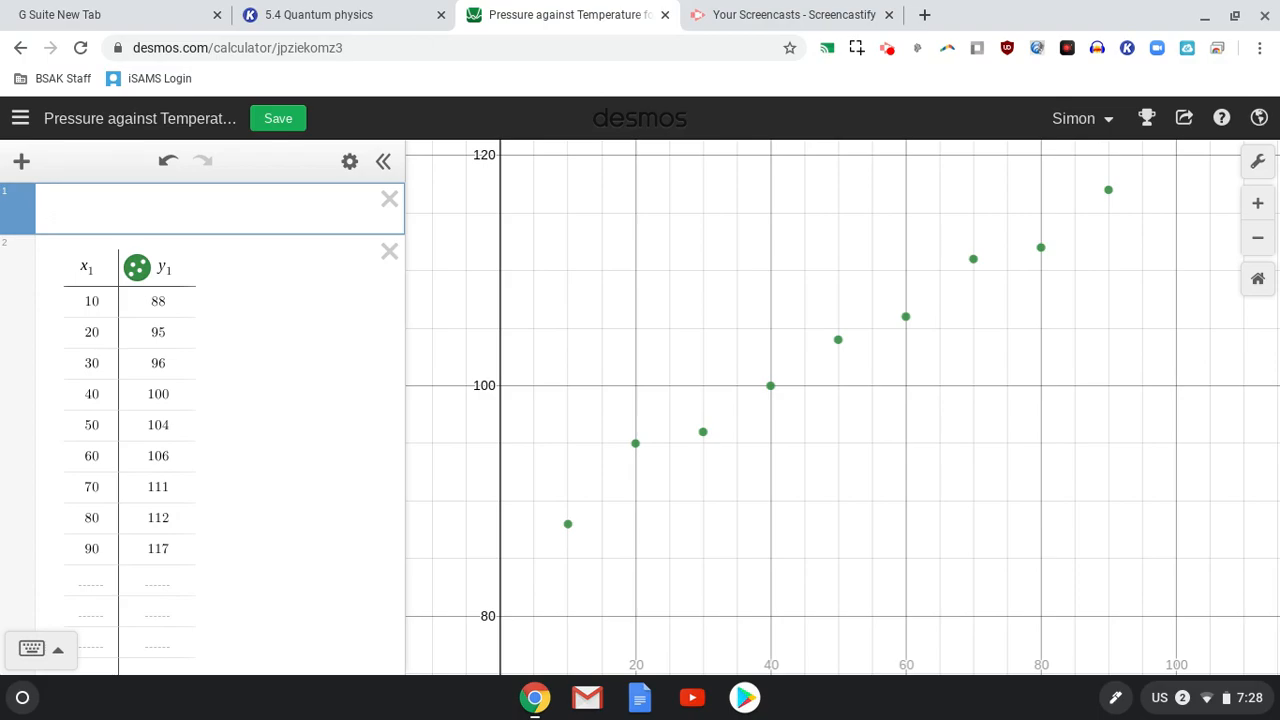
type("y = mx ")
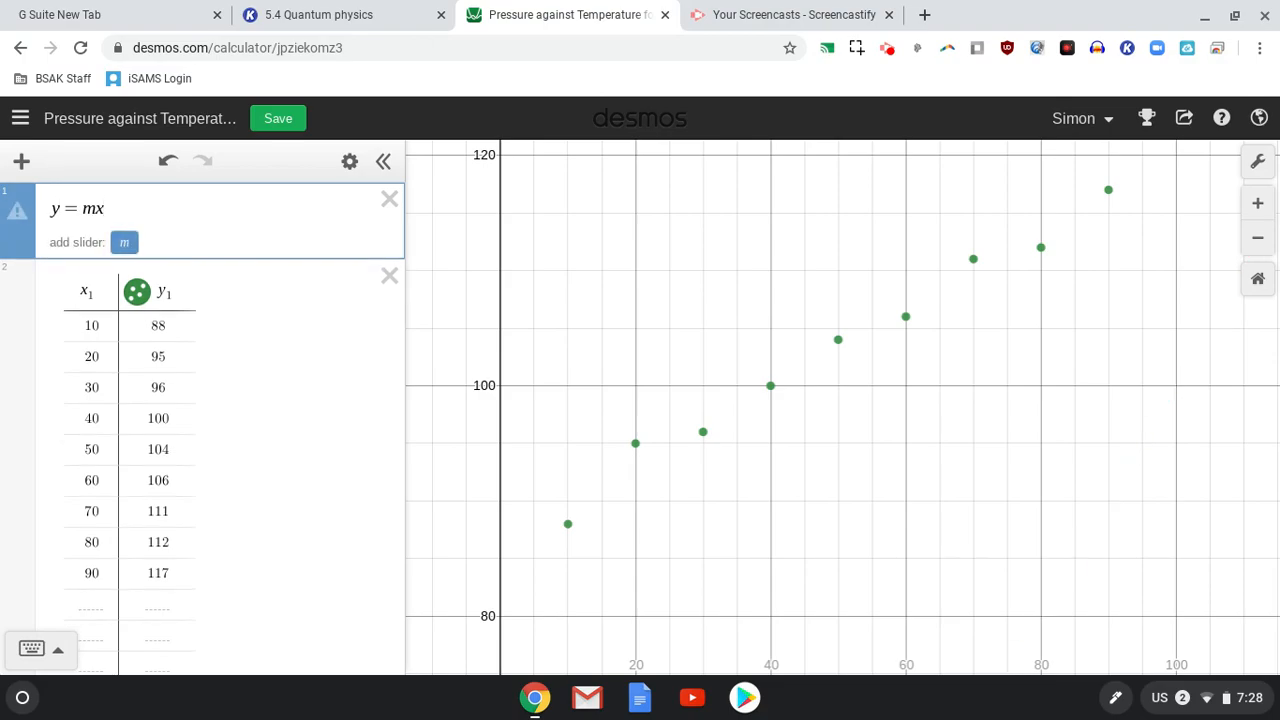
type("+ c")
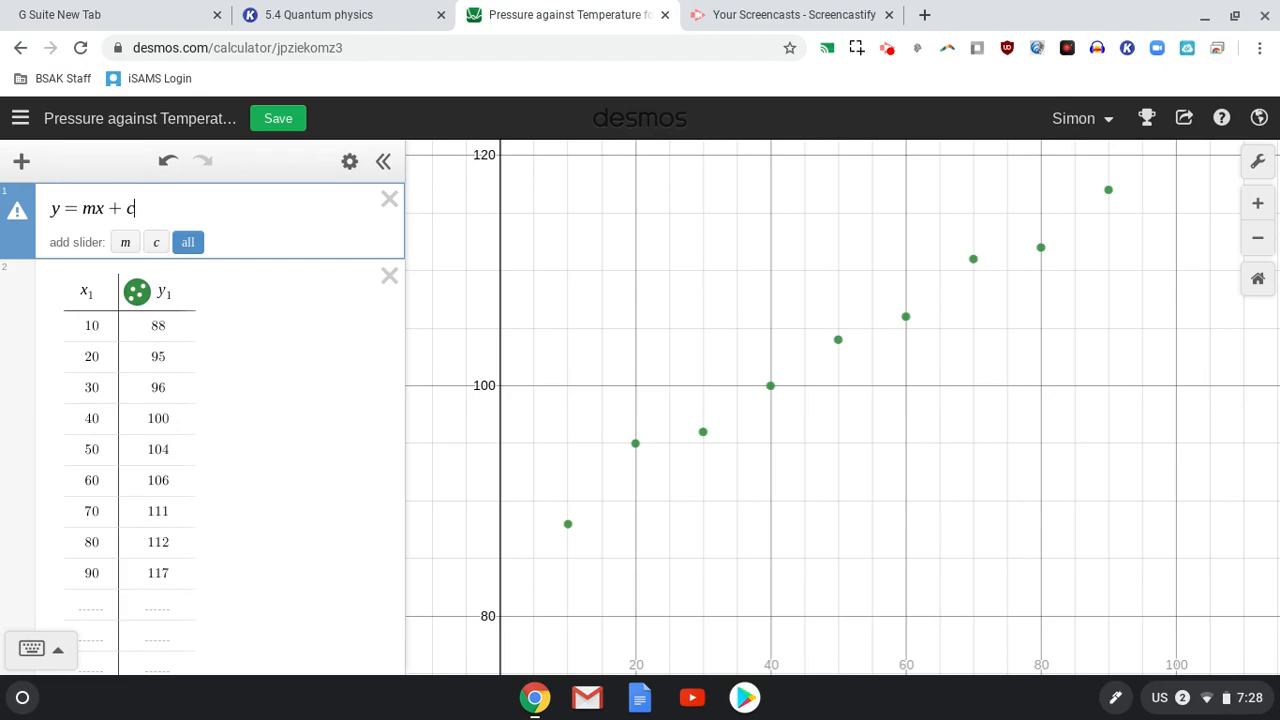
left_click(188, 242)
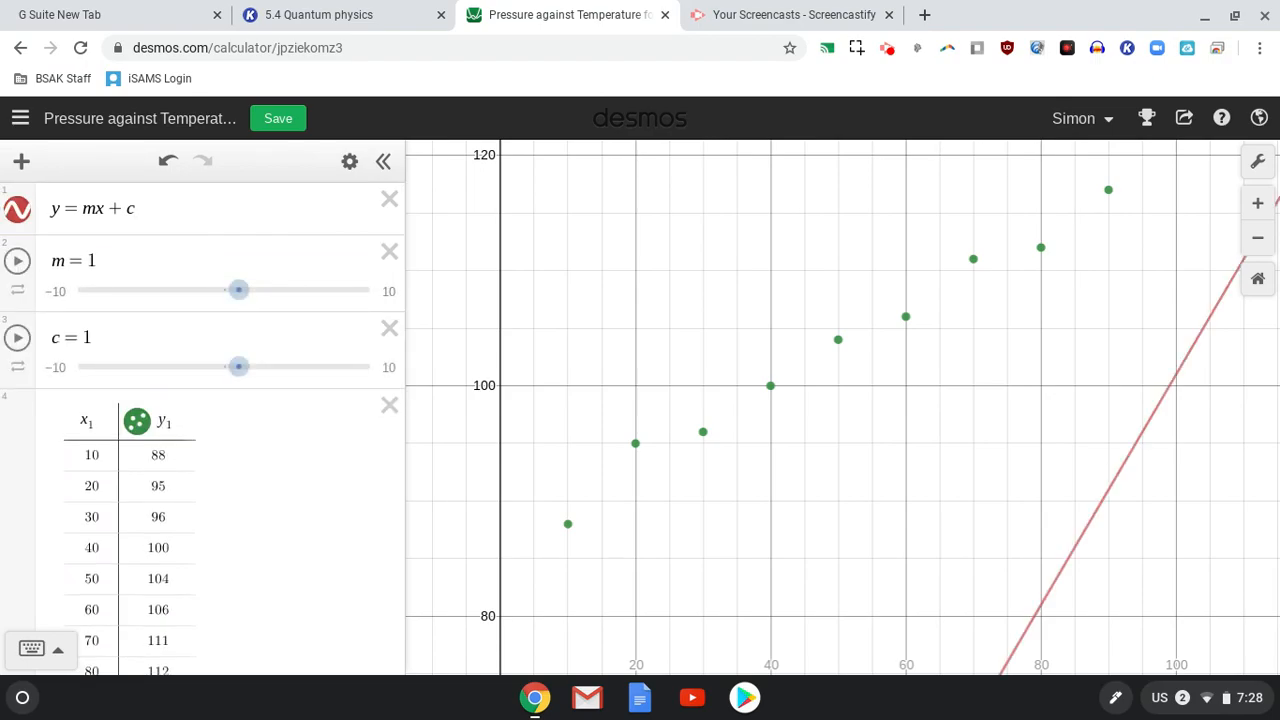
- Set the line's intercept c to 85
scroll(1143, 404, "down", 5)
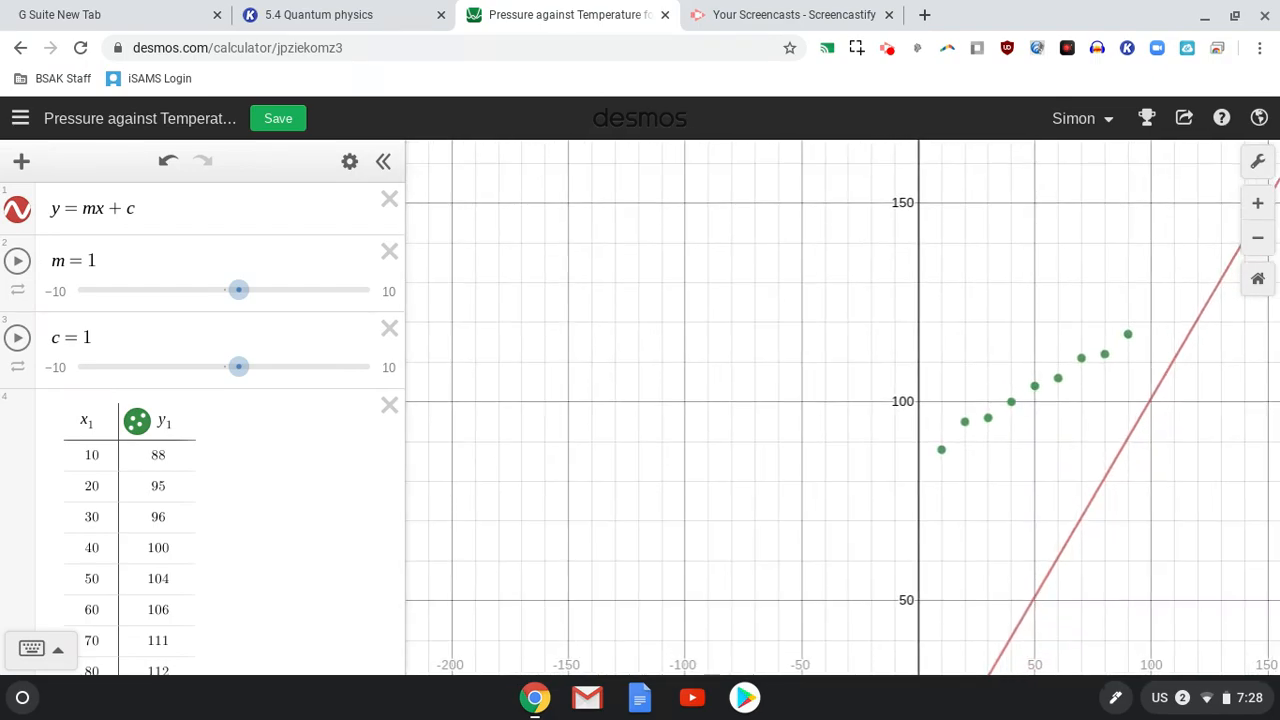
left_click_drag(1100, 404, 943, 375)
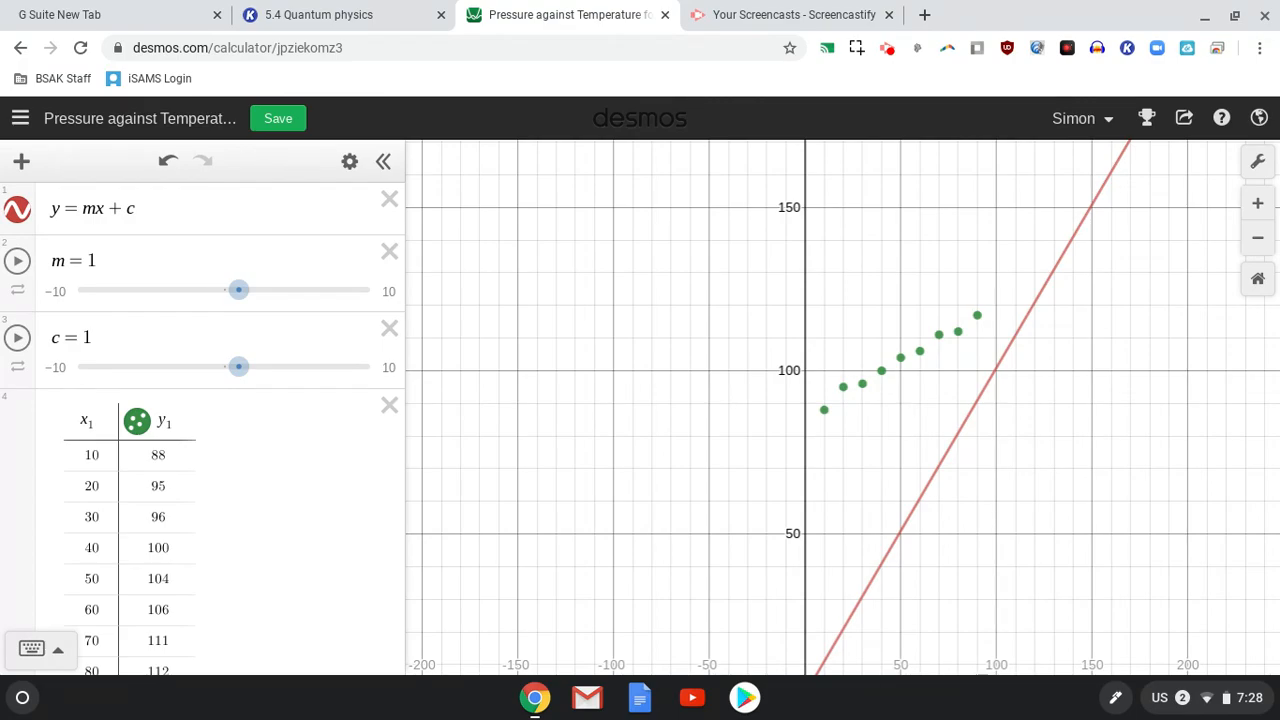
scroll(842, 393, "up", 4)
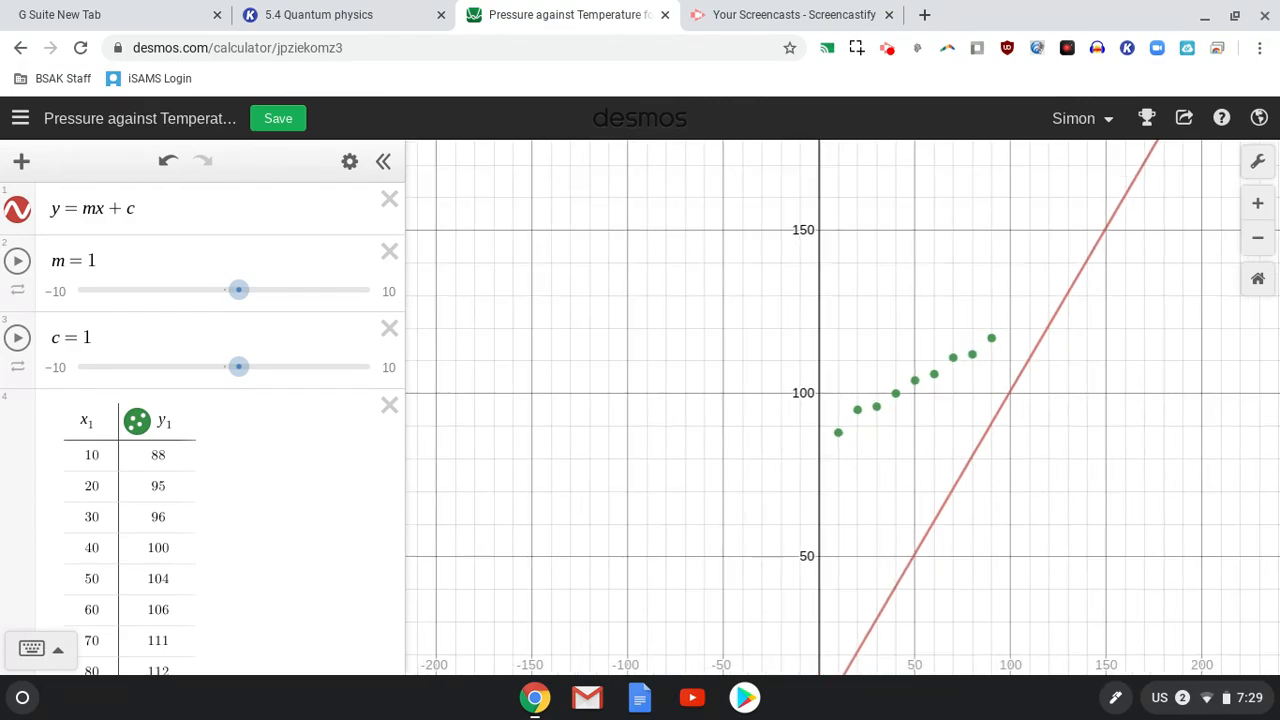
scroll(842, 407, "up", 1)
left_click_drag(842, 407, 855, 406)
scroll(866, 465, "up", 2)
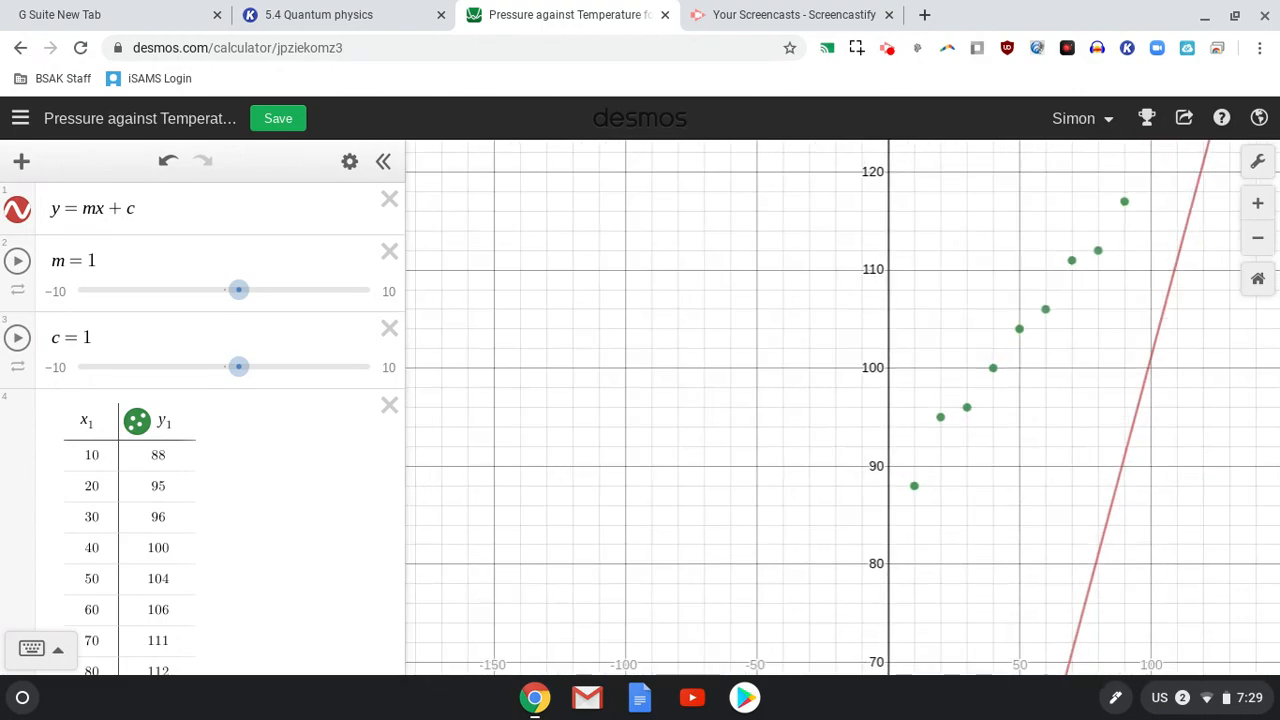
scroll(1058, 438, "down", 8)
scroll(1080, 425, "up", 8)
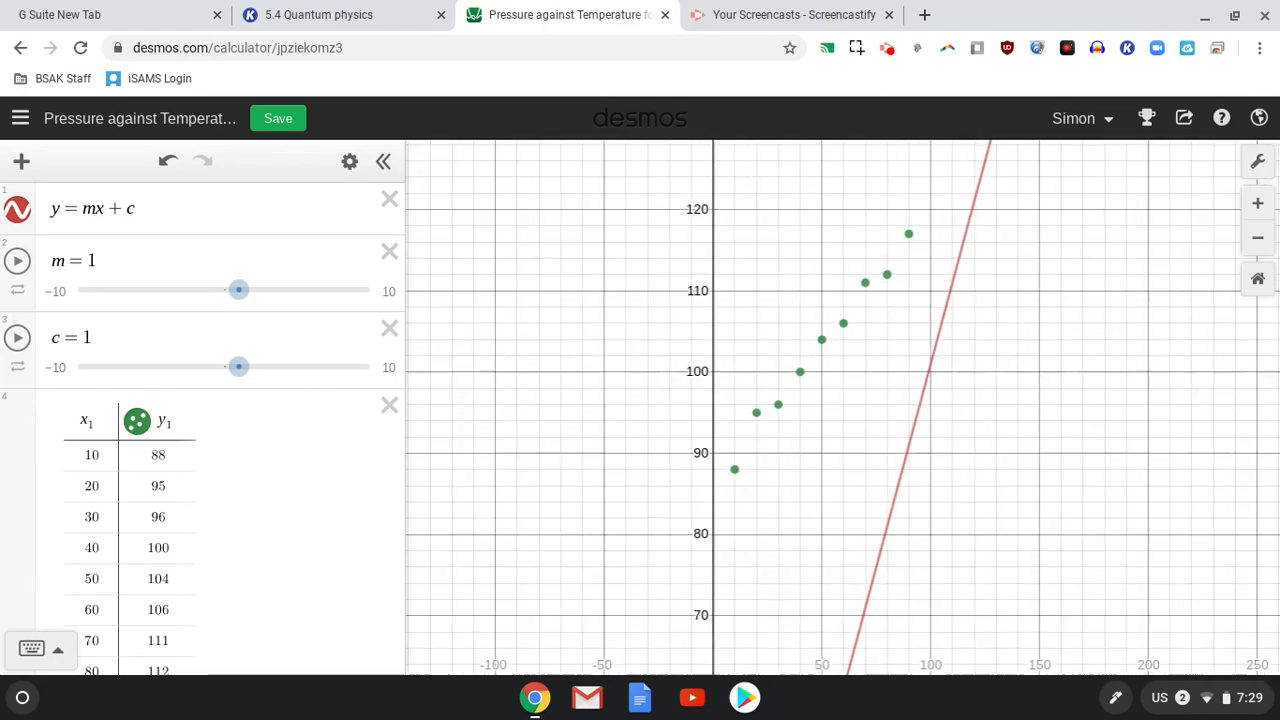
scroll(486, 554, "up", 1)
scroll(513, 315, "up", 3)
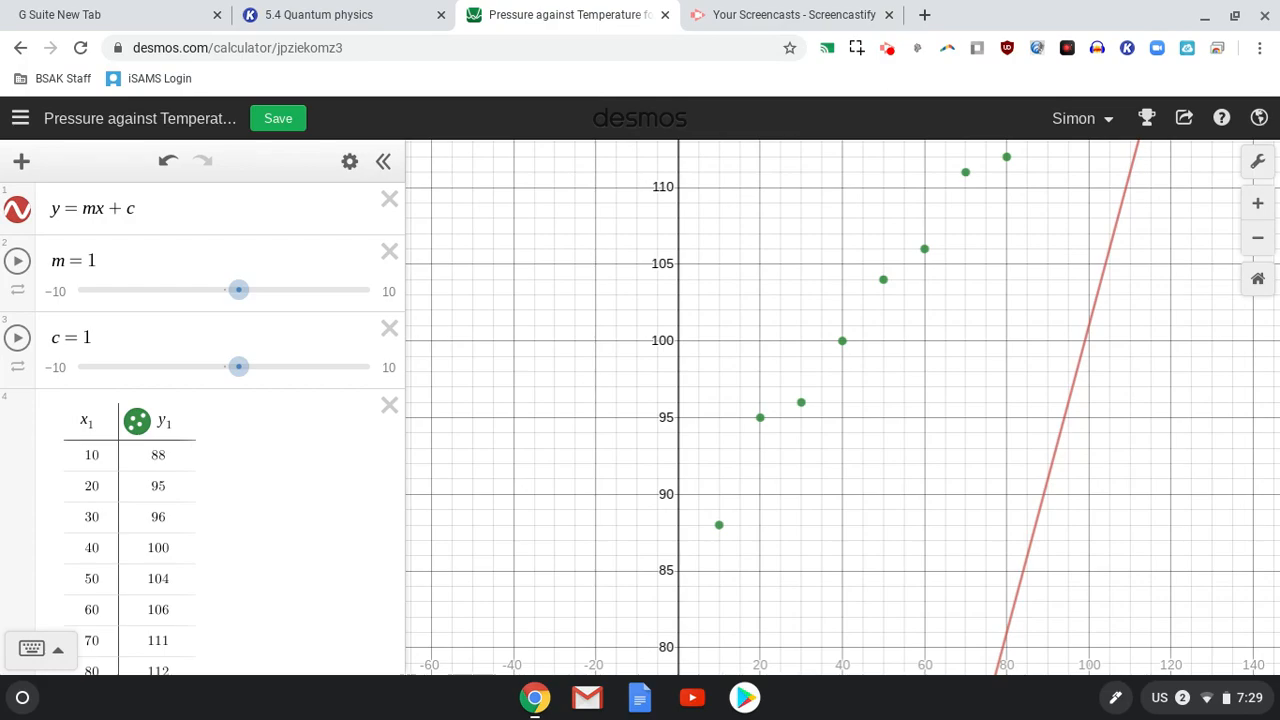
left_click(96, 338)
key("BackSpace")
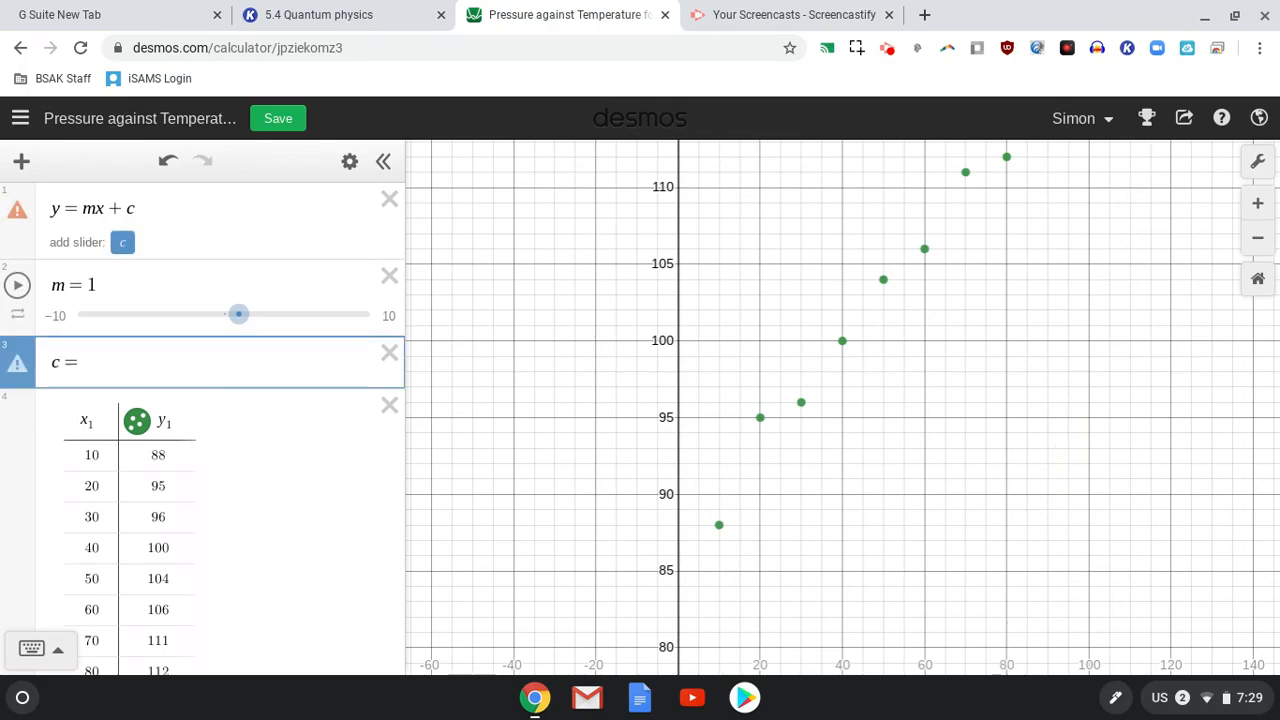
type("85")
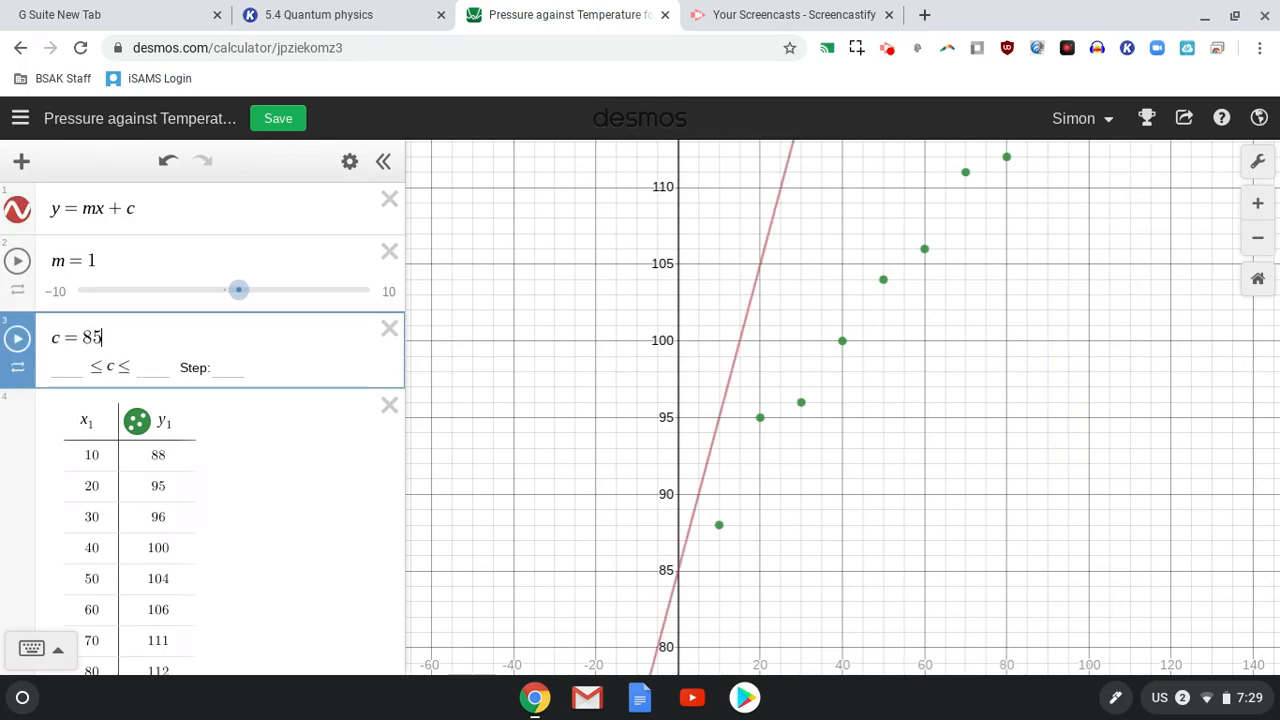
- Try gradient values of .5 and .4 for m, and settle on .3 to compare the line with the points
left_click(97, 261)
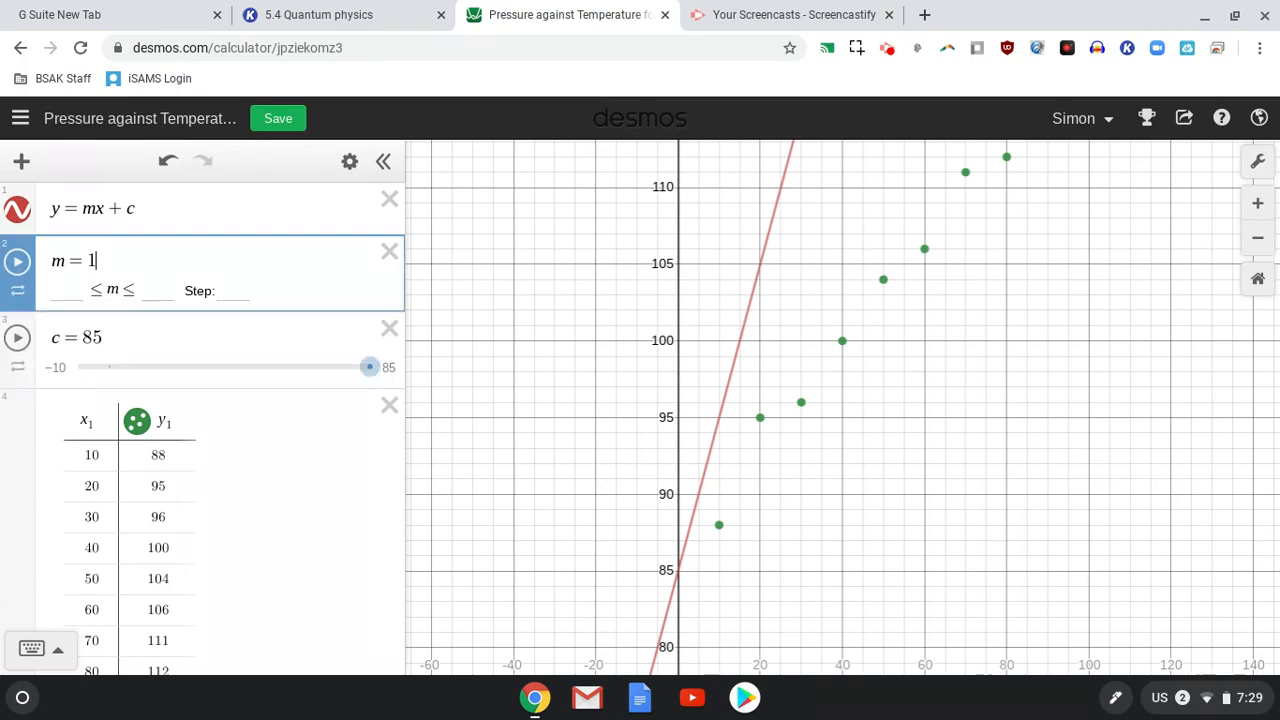
key("BackSpace")
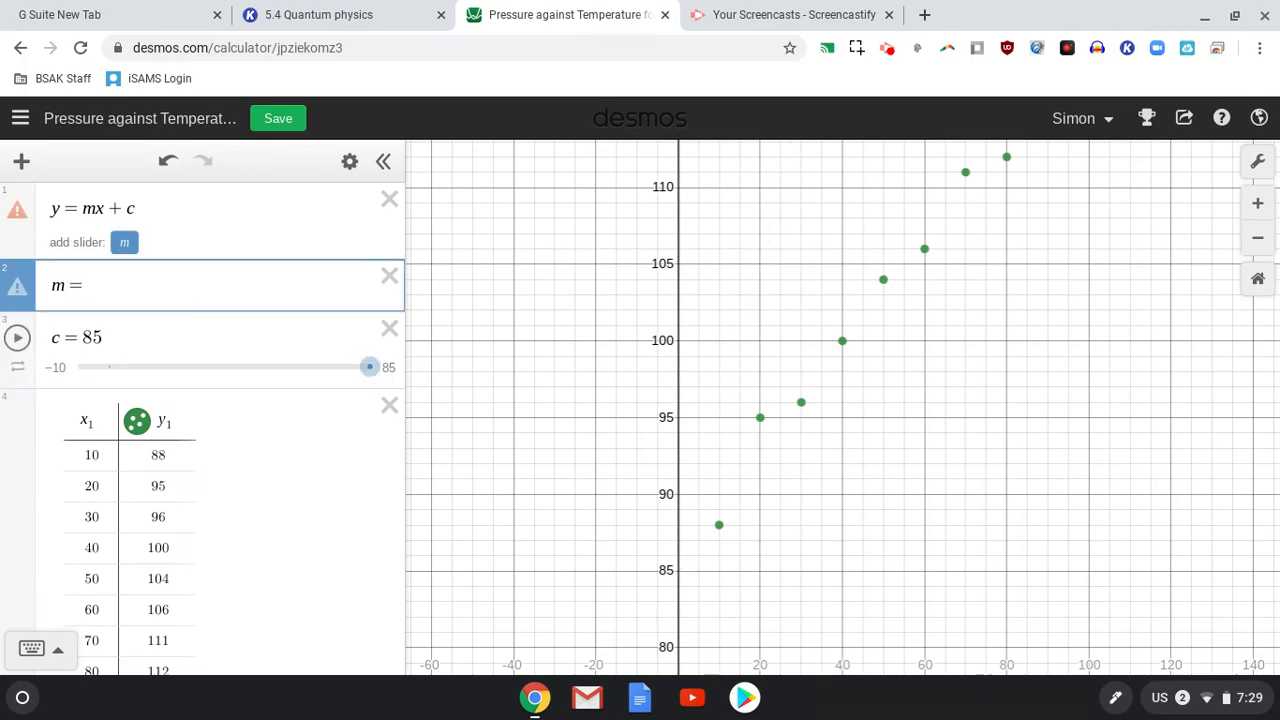
type(".5")
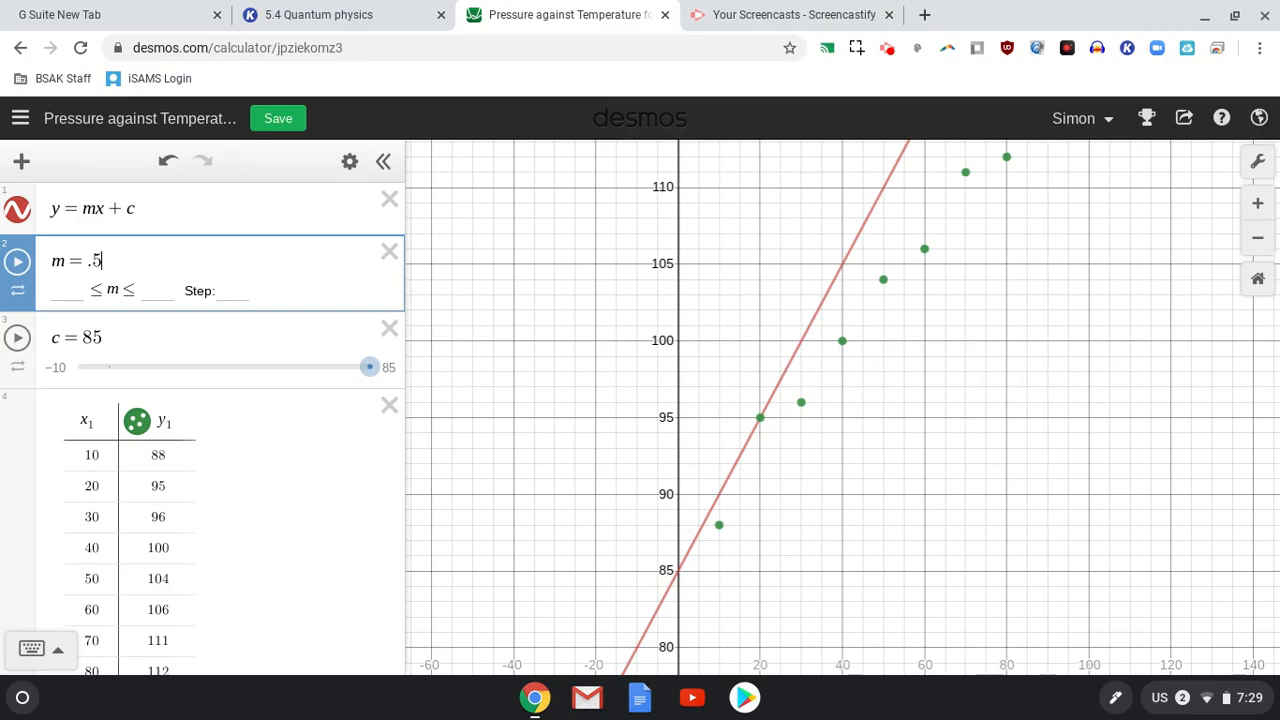
key("BackSpace")
type("4")
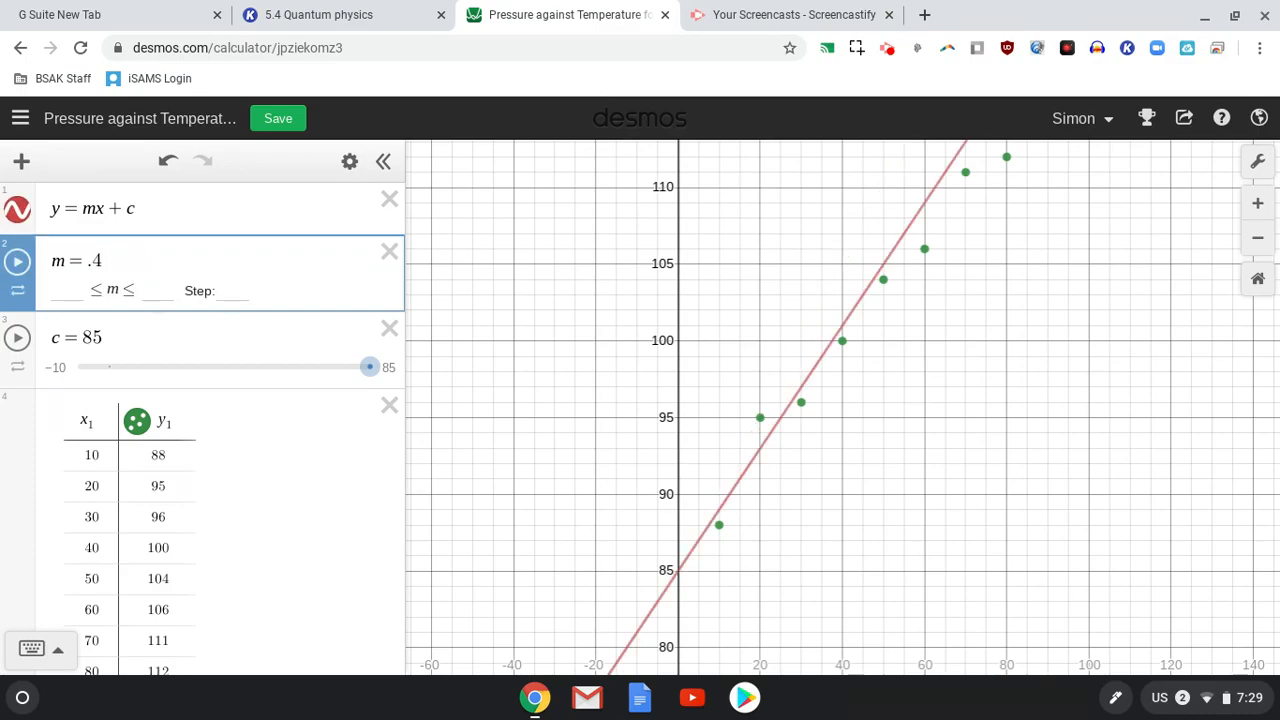
key("BackSpace")
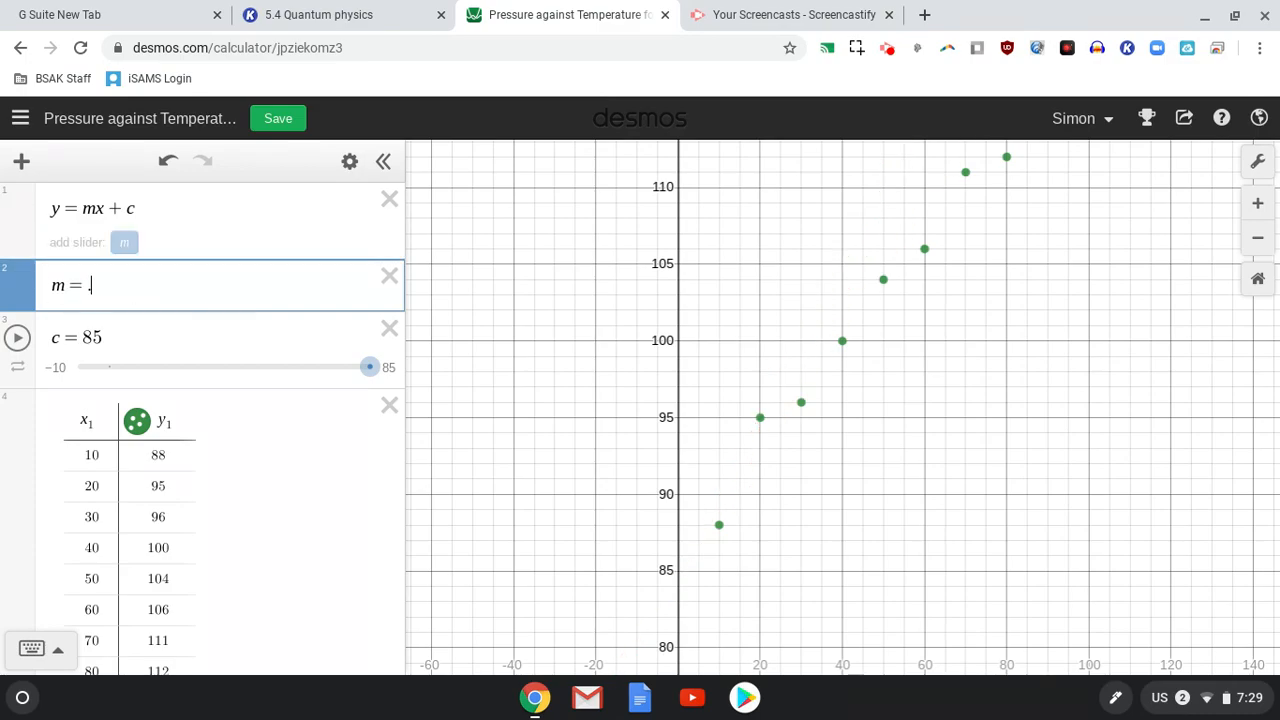
type("3")
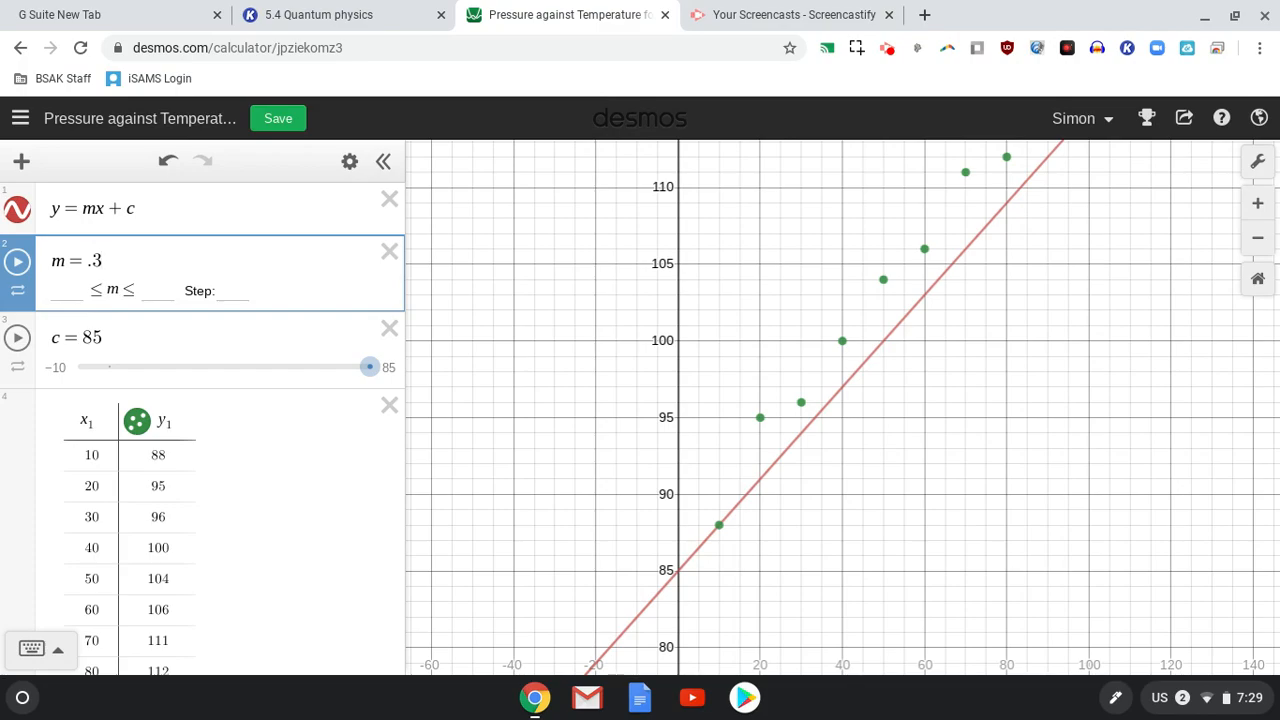
left_click_drag(842, 380, 828, 495)
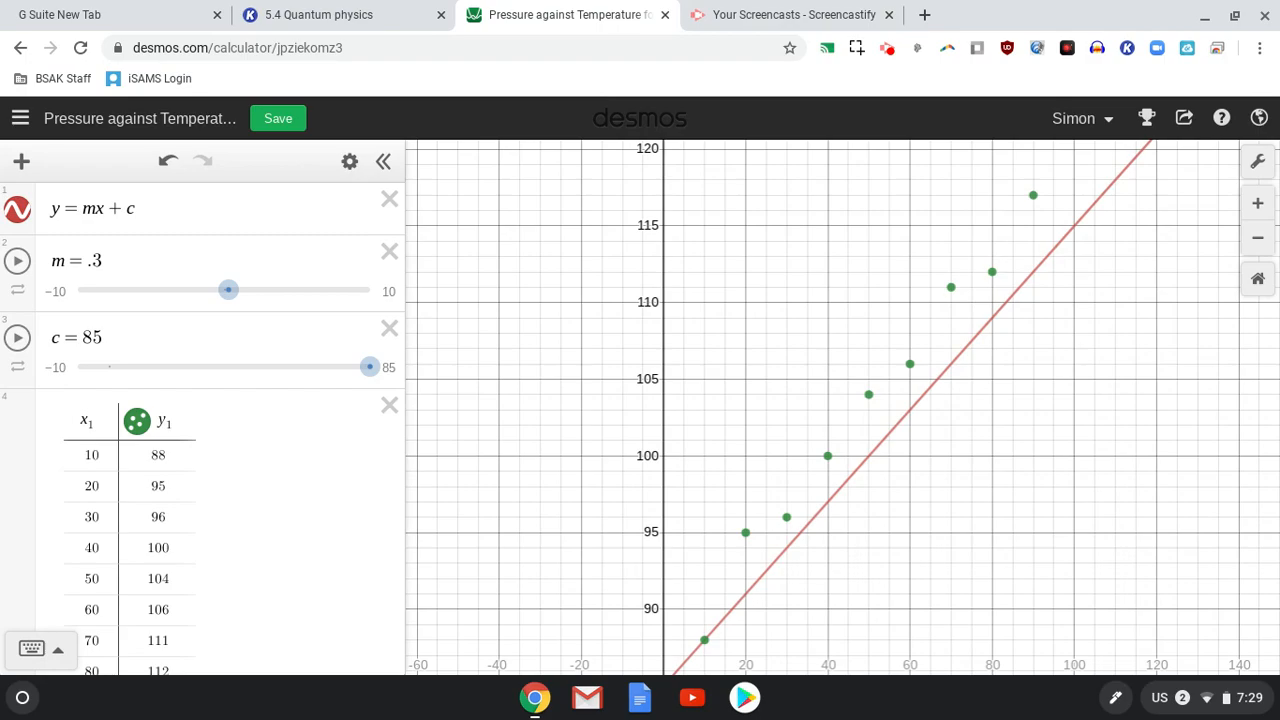
- Set the line's intercept c to 87.2 and refine its gradient m to .32
left_click(104, 338)
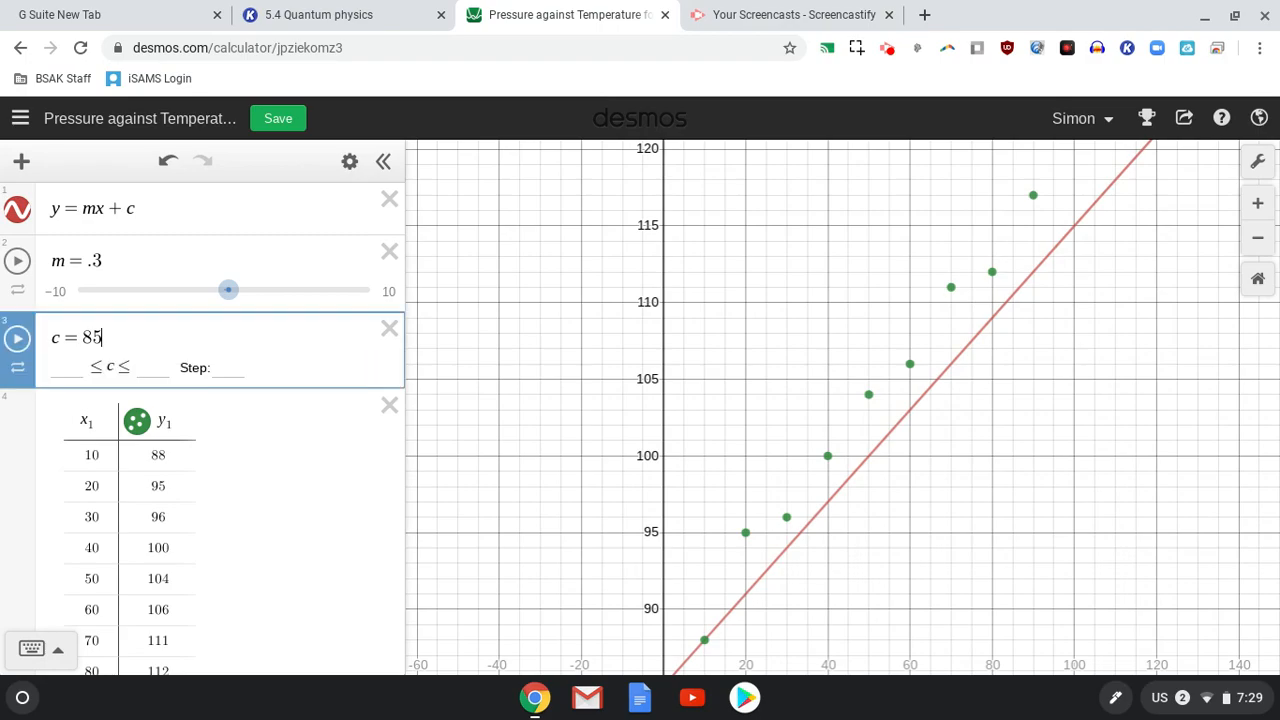
key("BackSpace")
type("7")
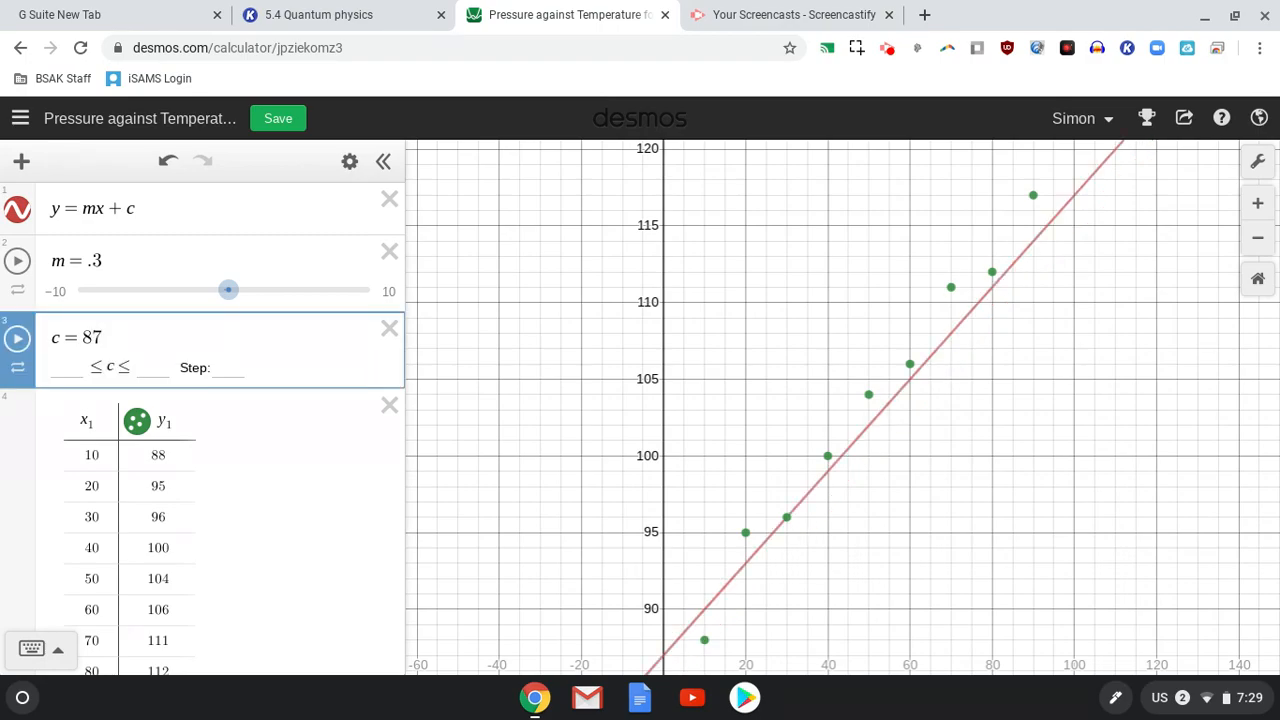
type(".2")
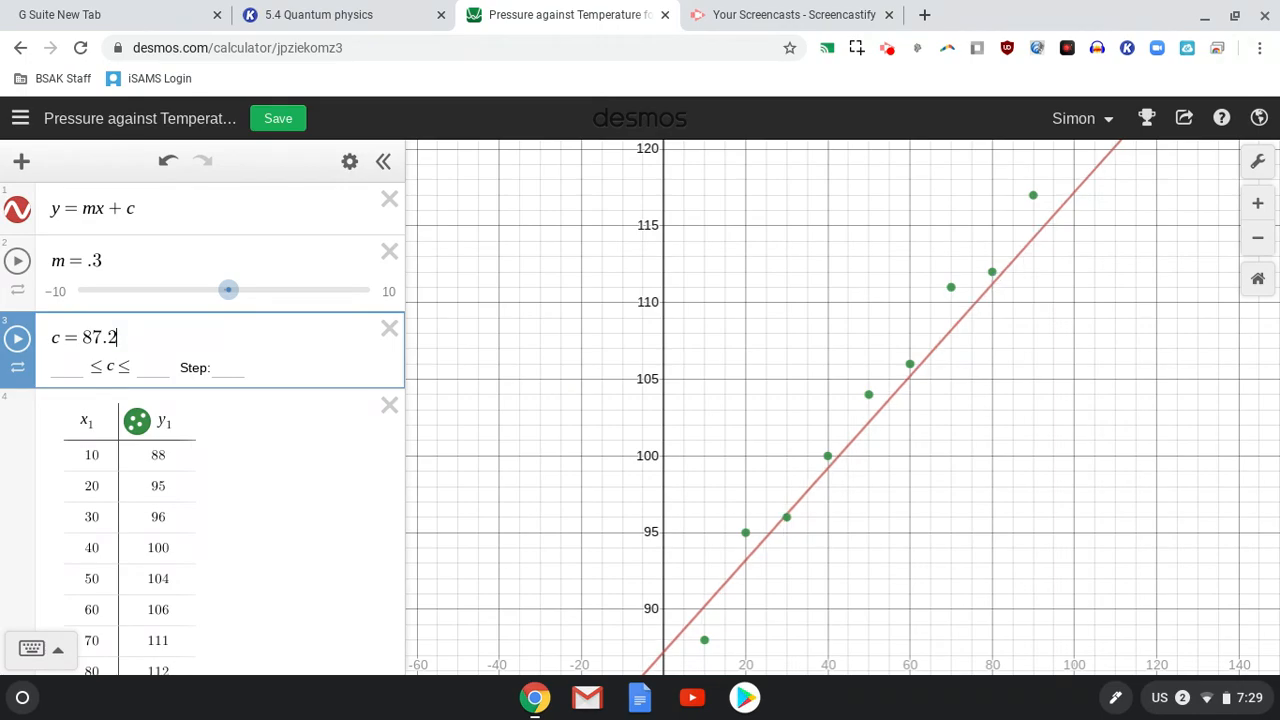
left_click(103, 261)
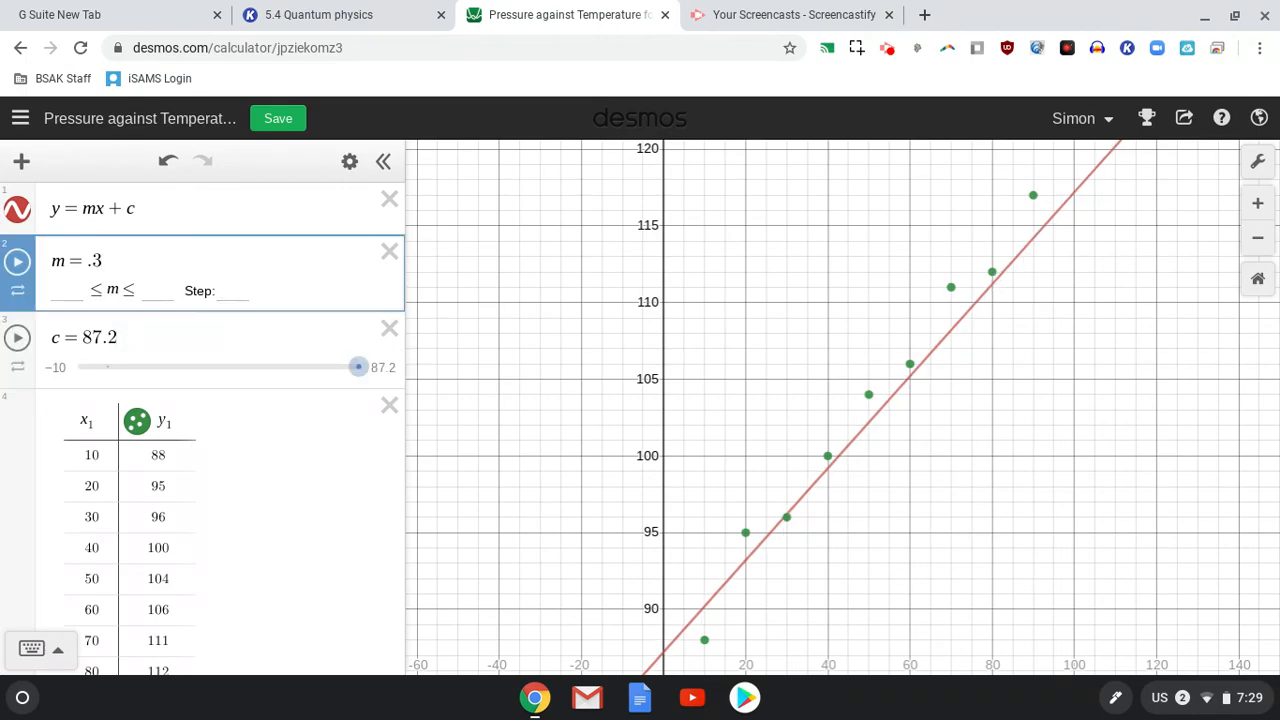
type("2")
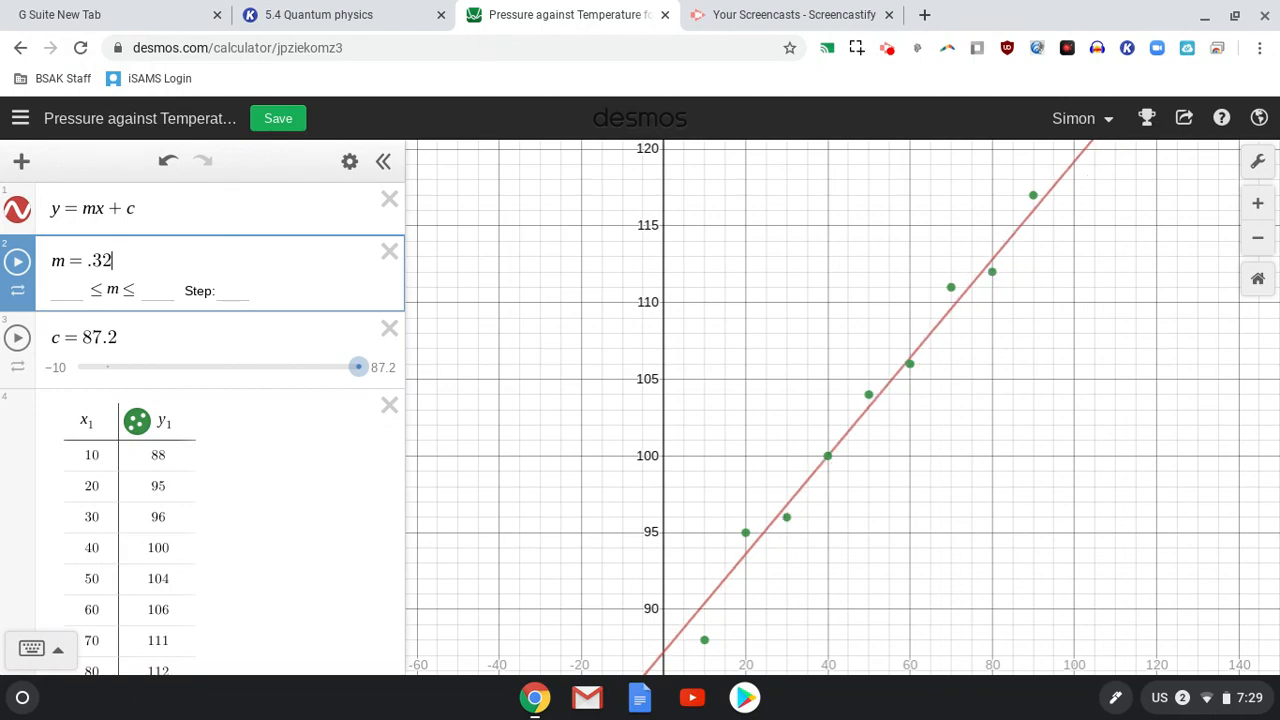
- Turn on the laser pointer to indicate how the fitted line runs through the data points
left_click_drag(842, 407, 768, 410)
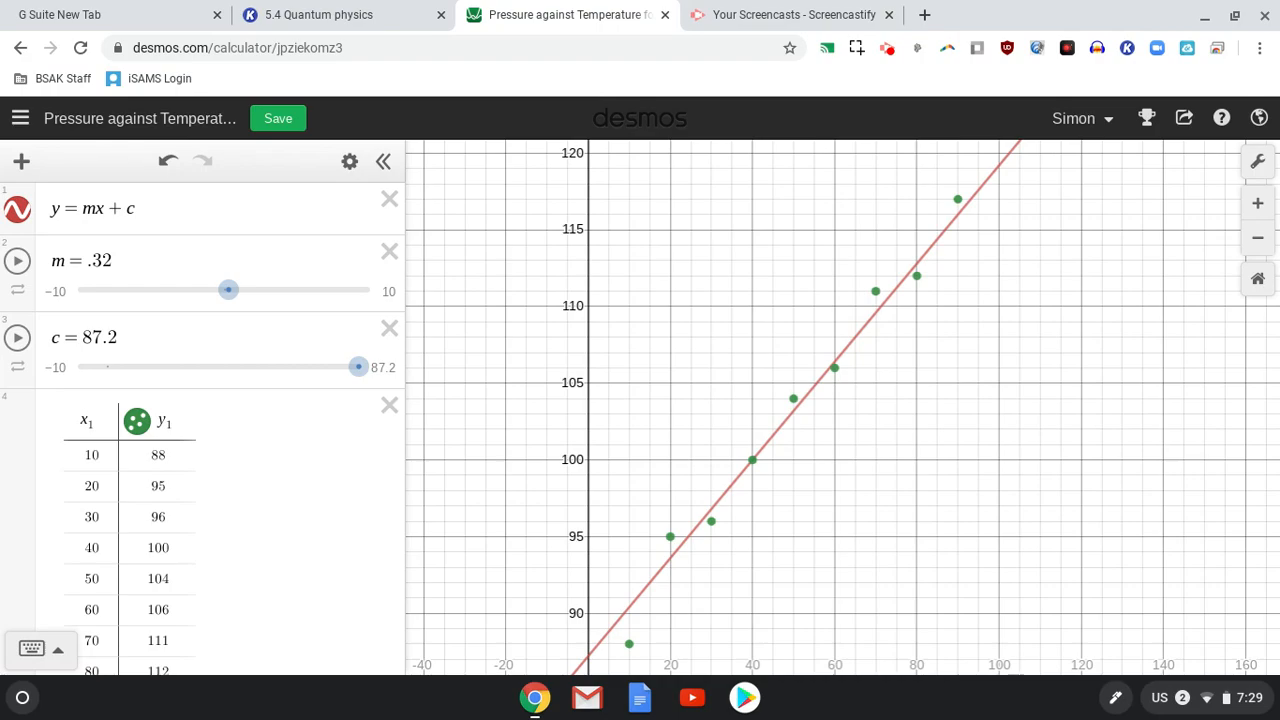
scroll(909, 311, "down", 5)
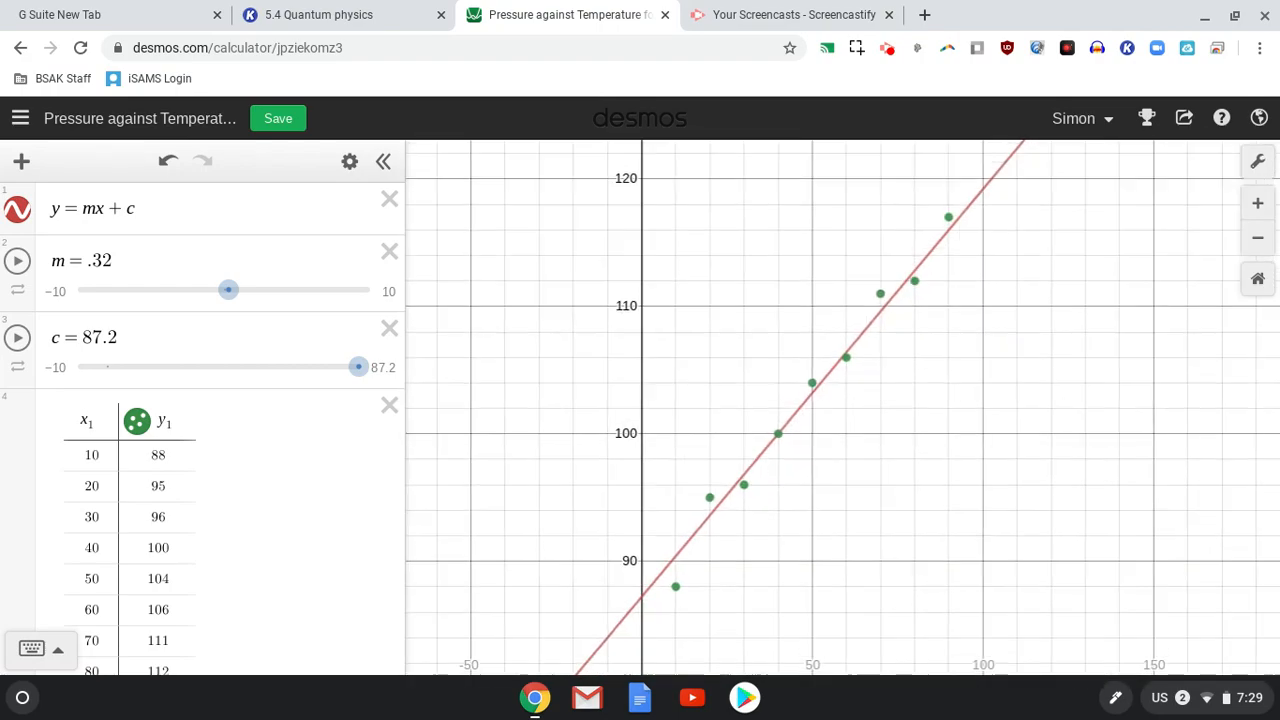
scroll(790, 410, "down", 2)
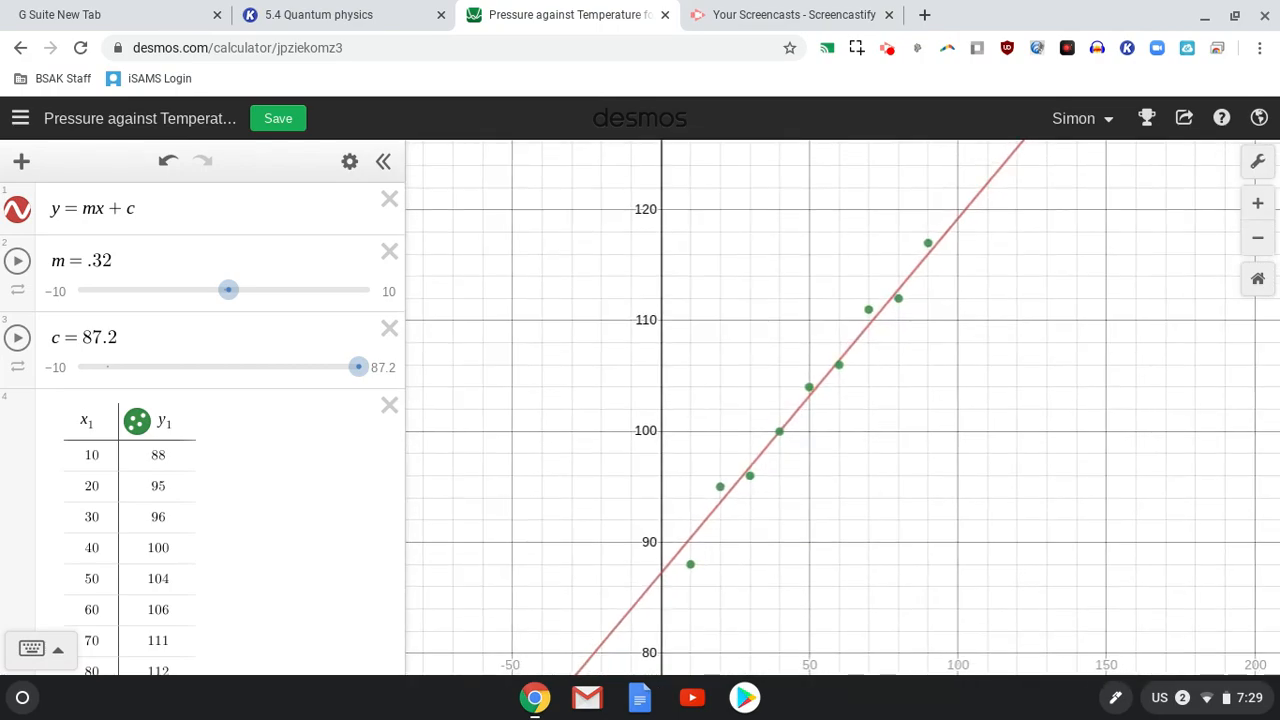
left_click(1115, 697)
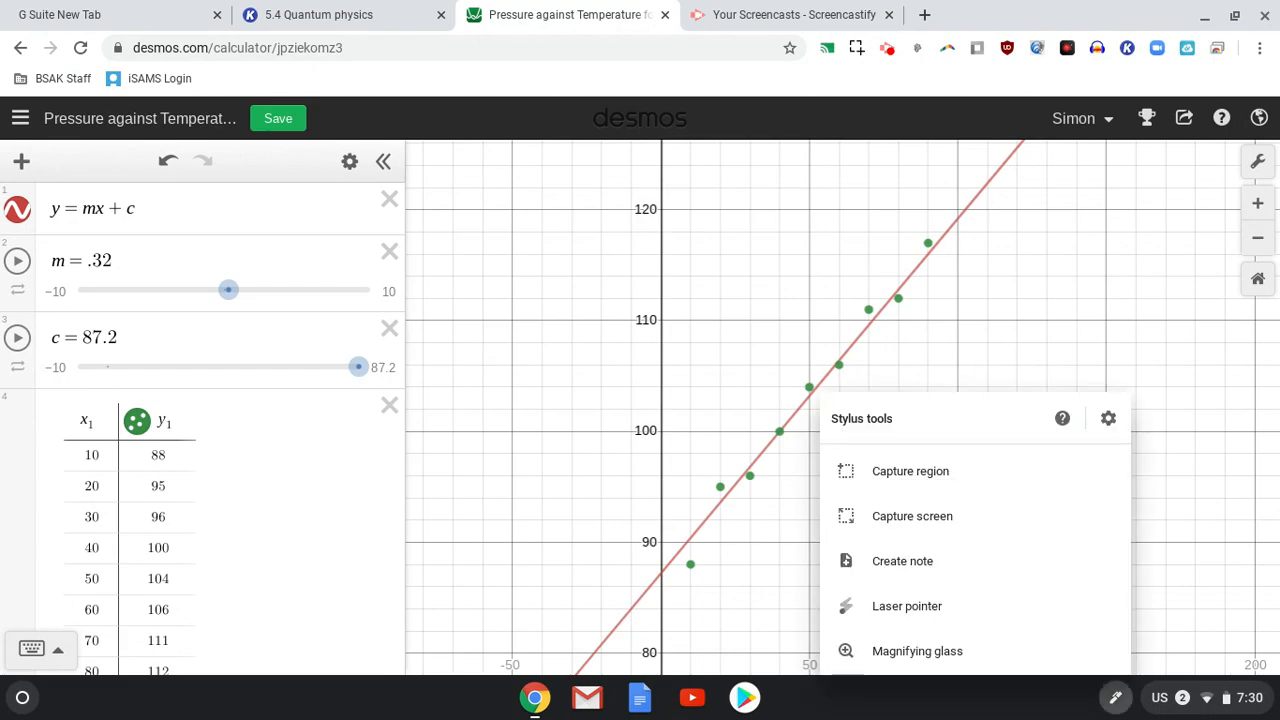
left_click(960, 618)
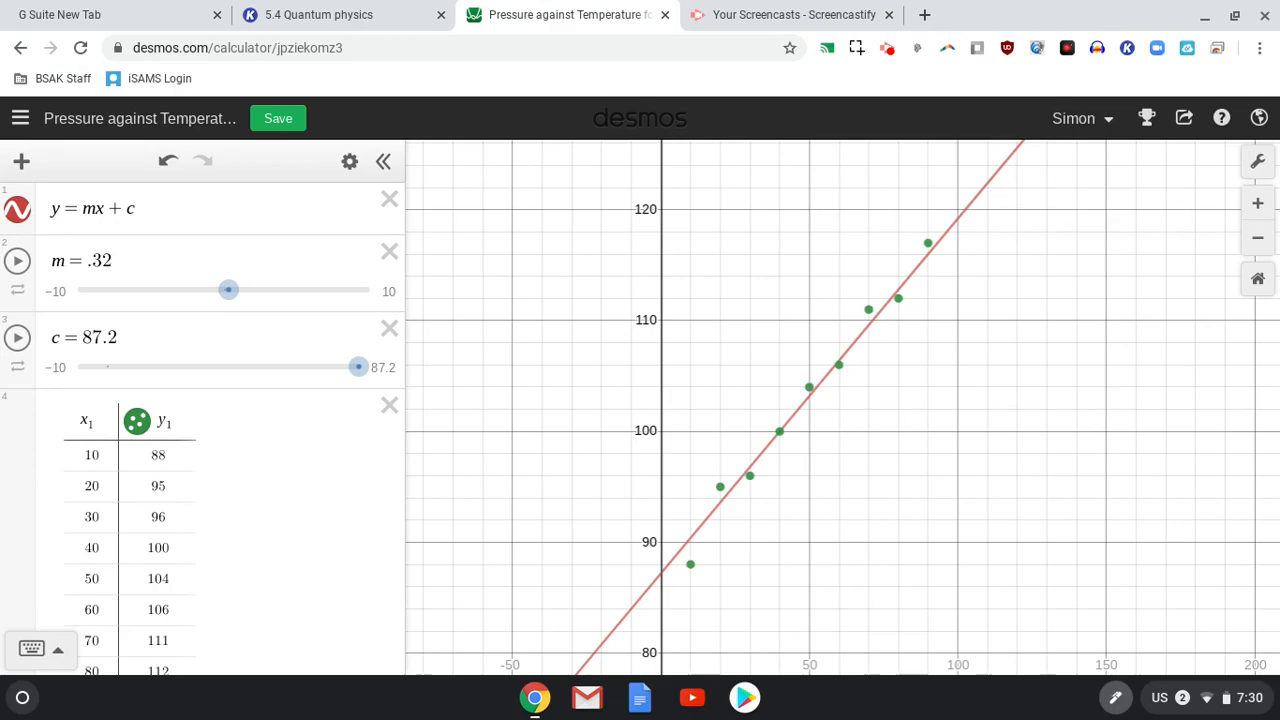
- Set the graph's x-axis range from 0 to 100
left_click(1258, 161)
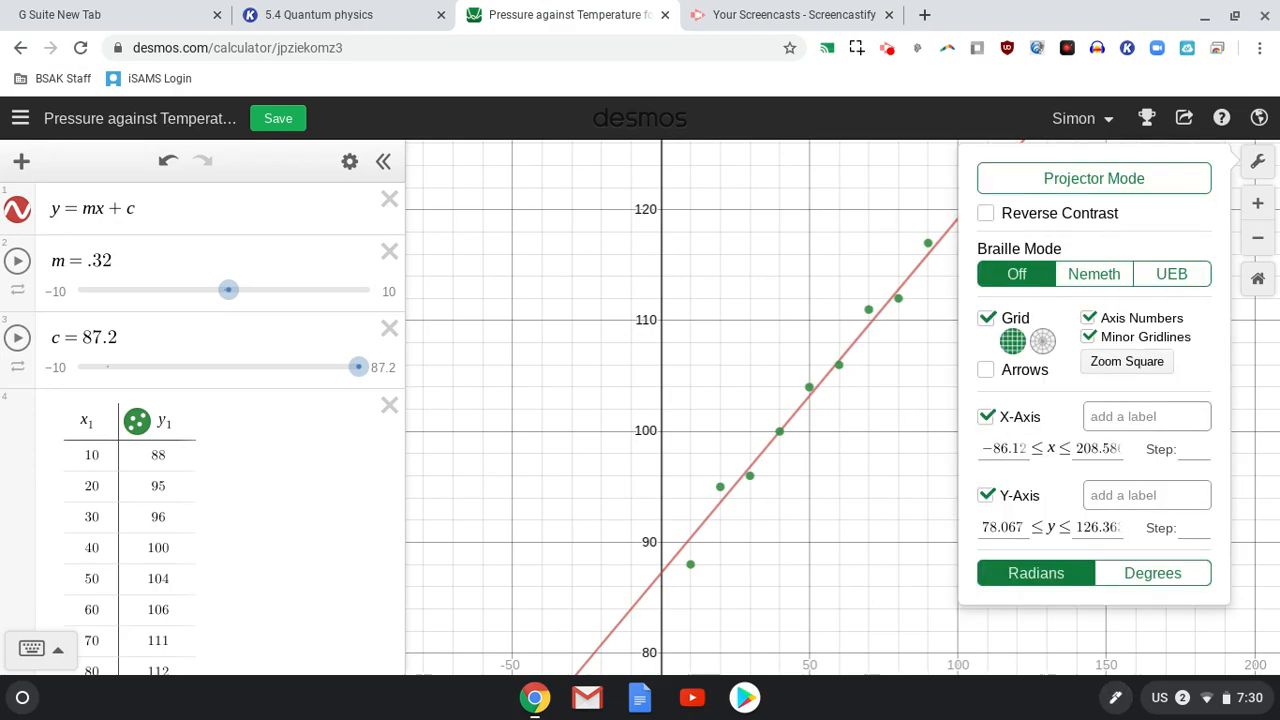
left_click(1004, 448)
type("0")
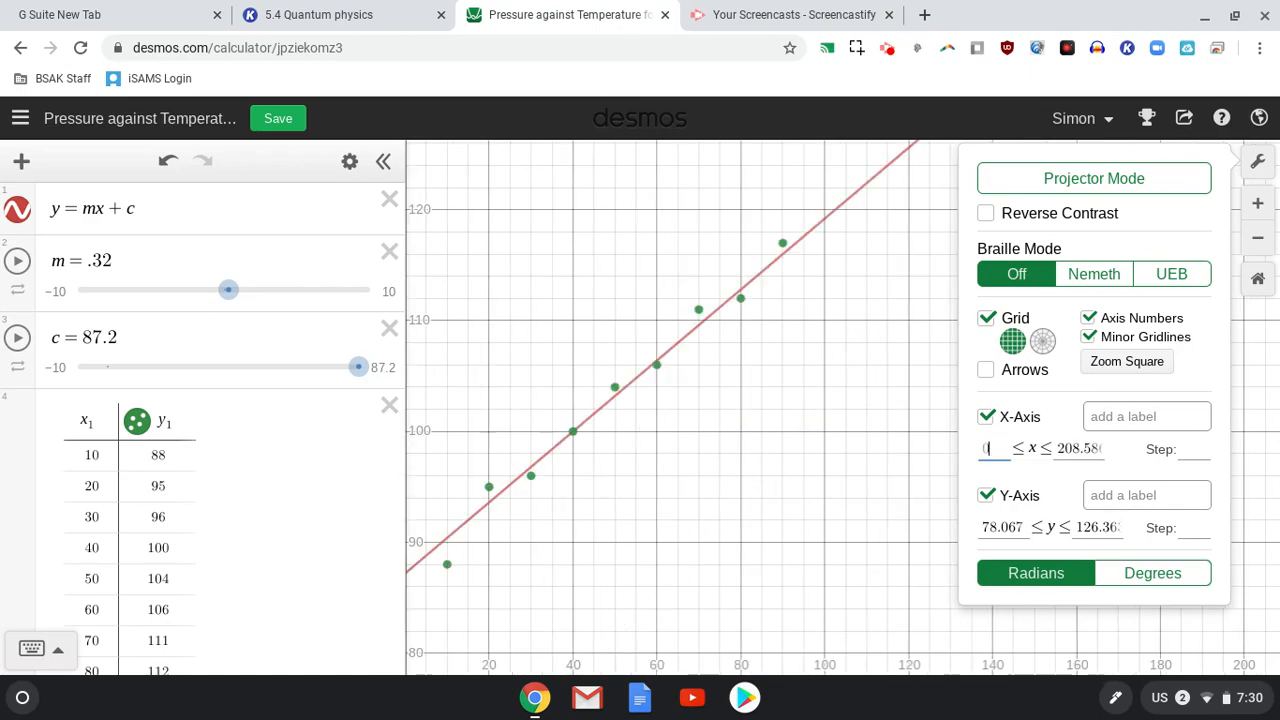
key("Tab")
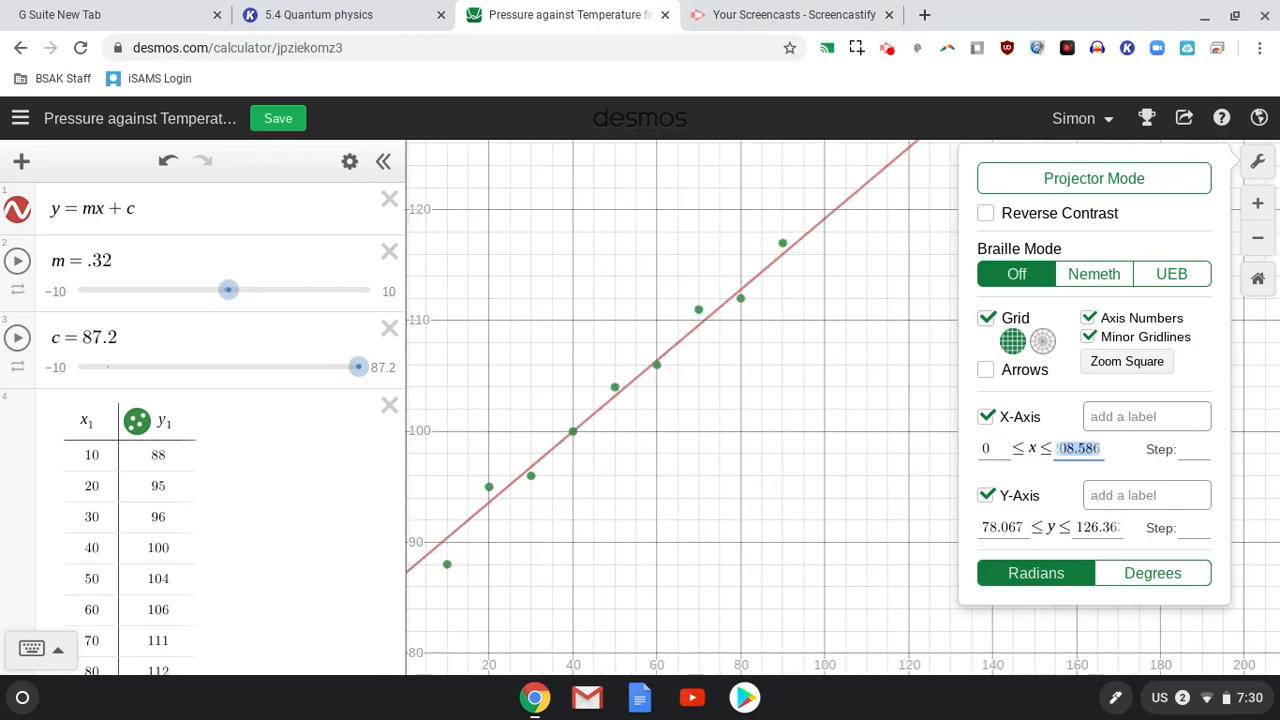
type("100")
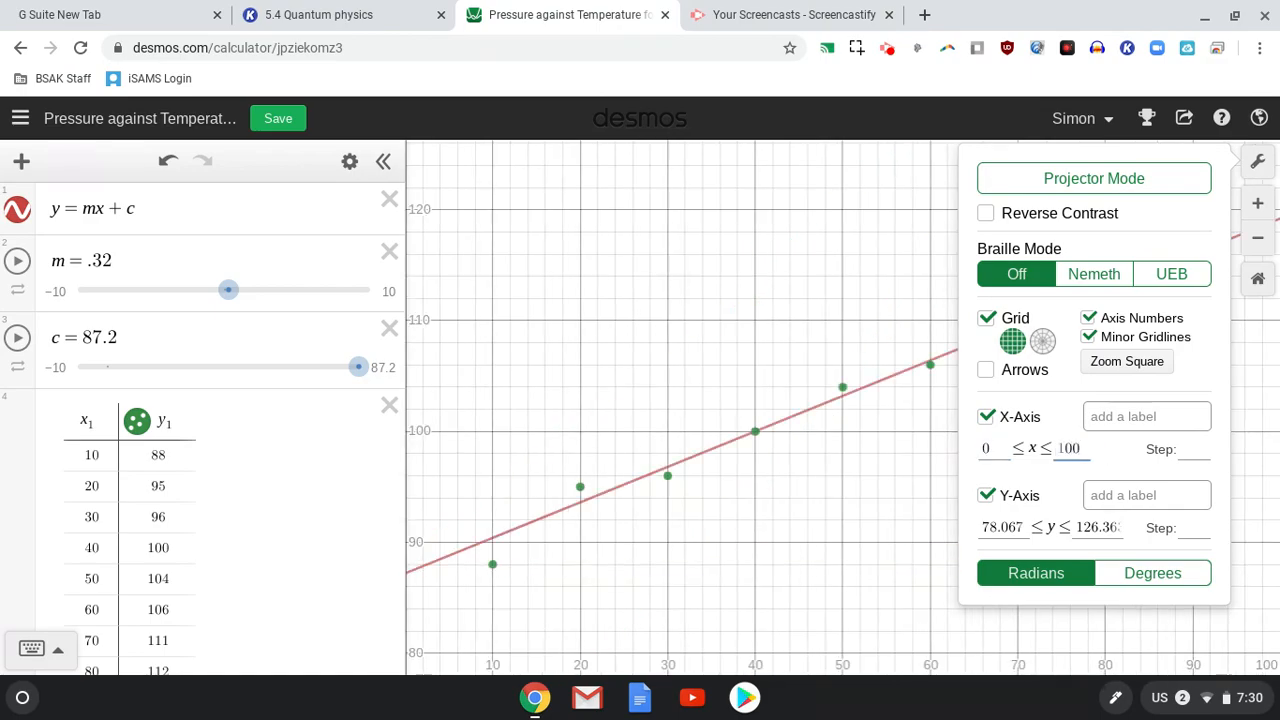
key("Return")
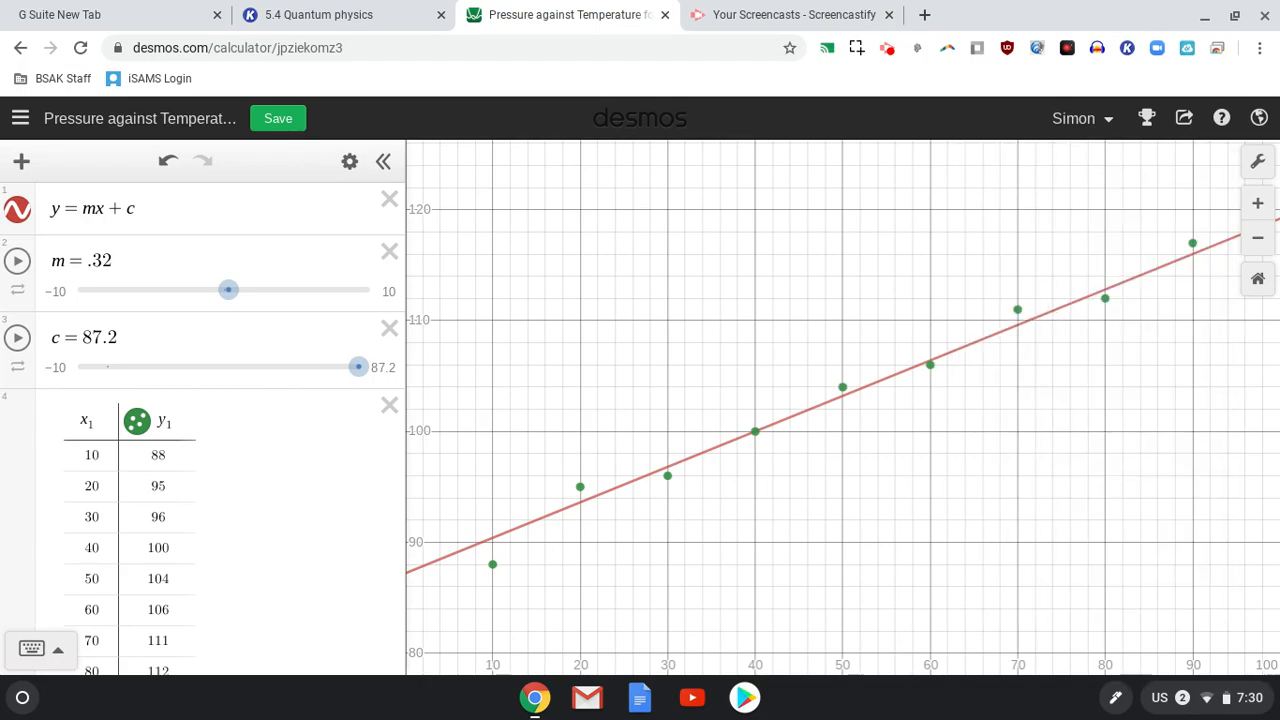
- Examine the line extended to negative temperatures, from the data points back to where it crosses the x-axis
scroll(1047, 396, "down", 10)
left_click_drag(1047, 396, 1001, 387)
scroll(1015, 375, "up", 5)
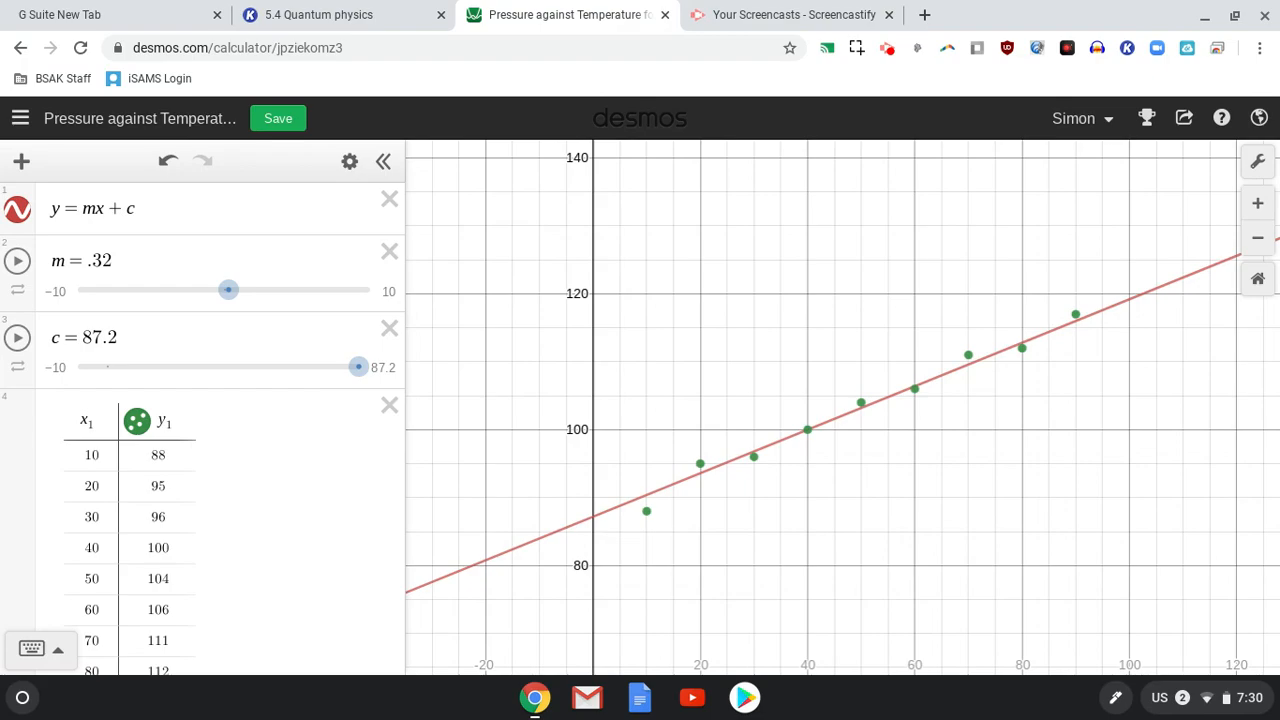
scroll(888, 363, "down", 10)
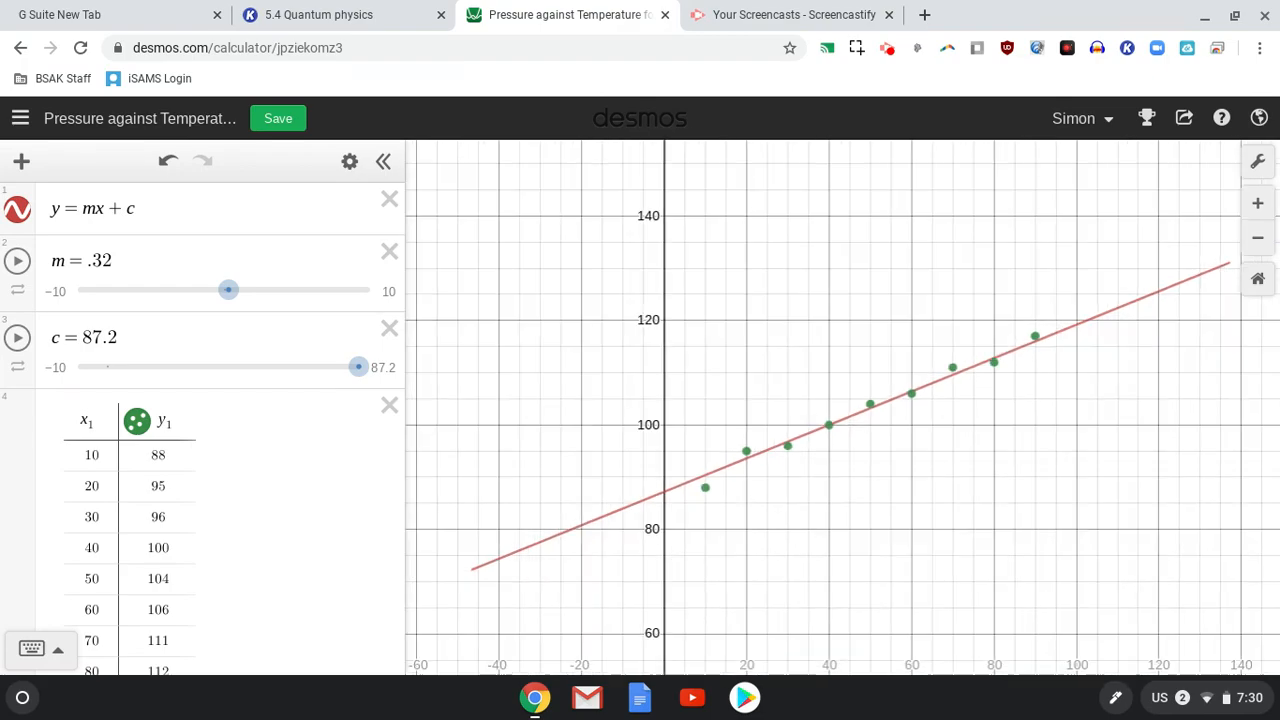
scroll(888, 360, "down", 1)
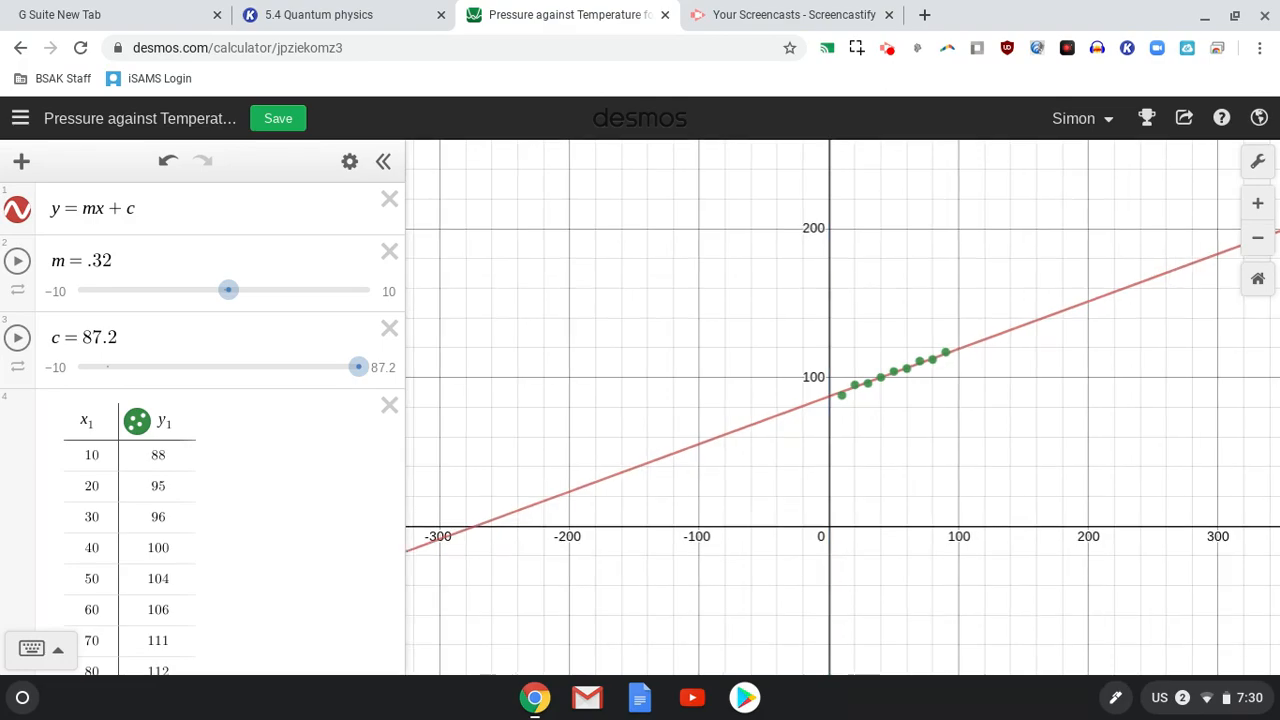
left_click(1013, 328)
scroll(970, 430, "up", 6)
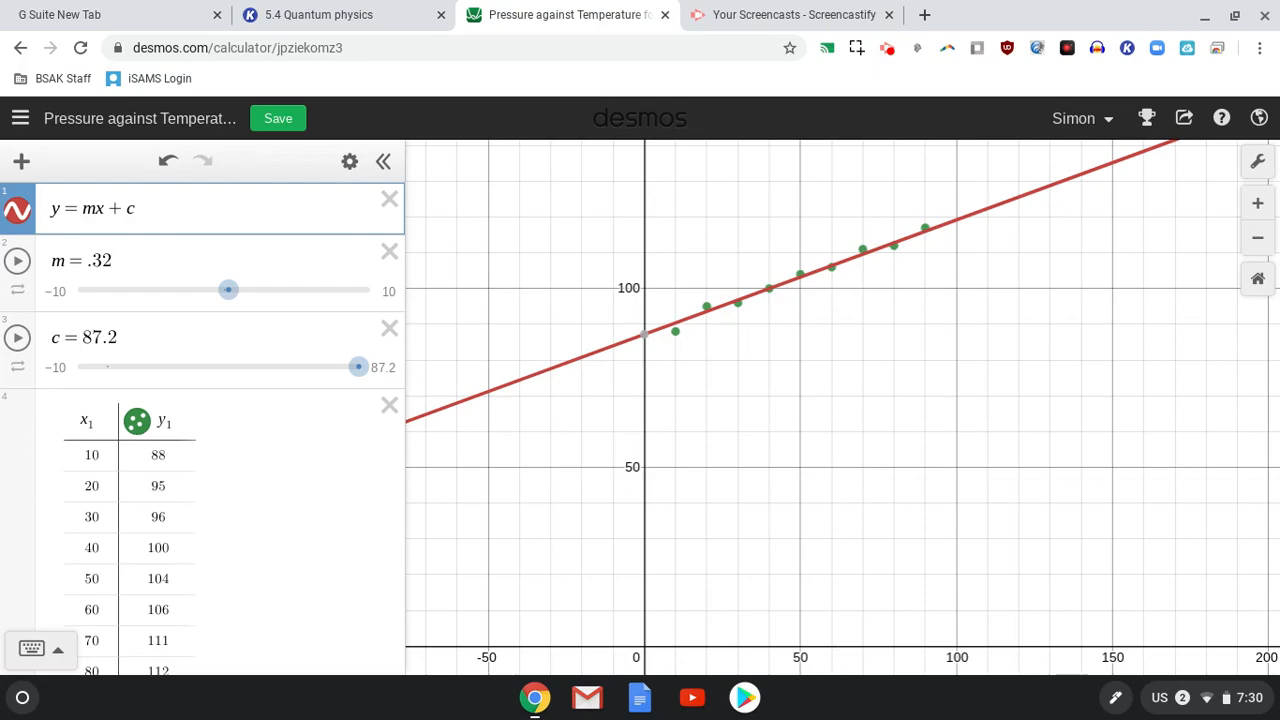
left_click_drag(600, 450, 1164, 373)
left_click_drag(1040, 373, 1248, 325)
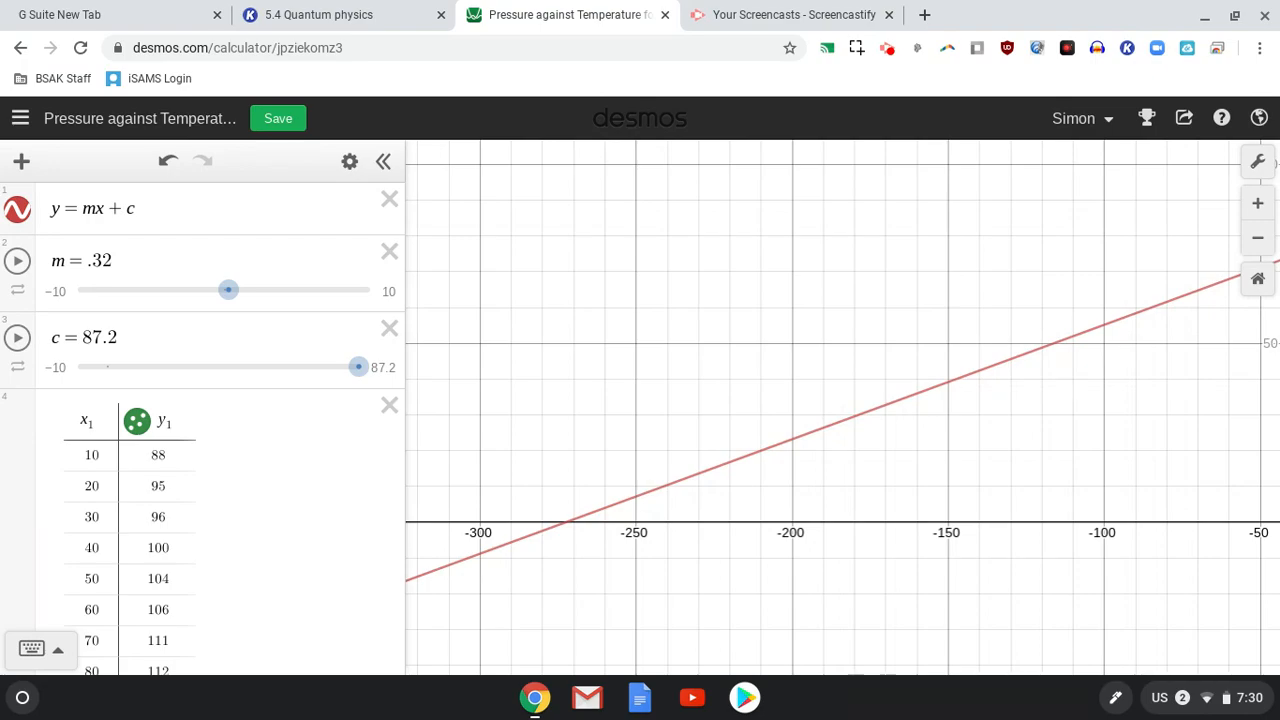
- Turn on the laser pointer to indicate the line's x-axis crossing, and show that crossing together with the data points
left_click(1115, 697)
left_click(930, 612)
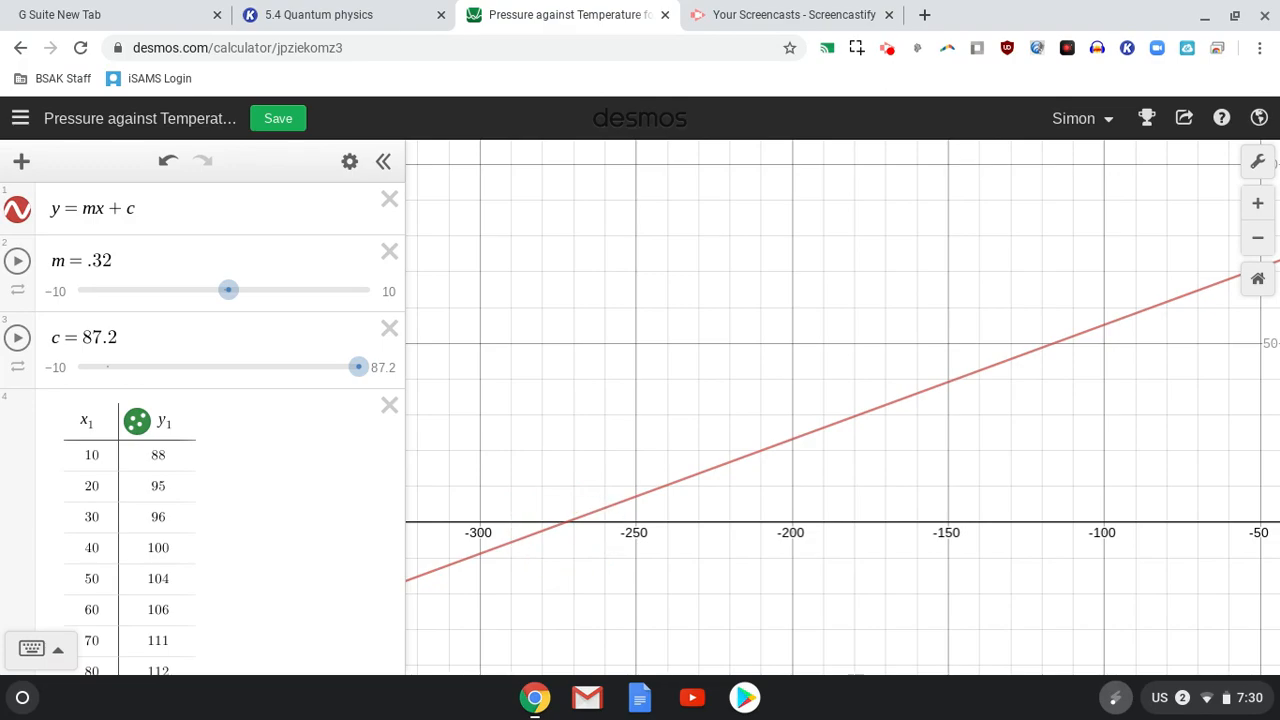
scroll(991, 460, "down", 5)
left_click_drag(990, 420, 685, 420)
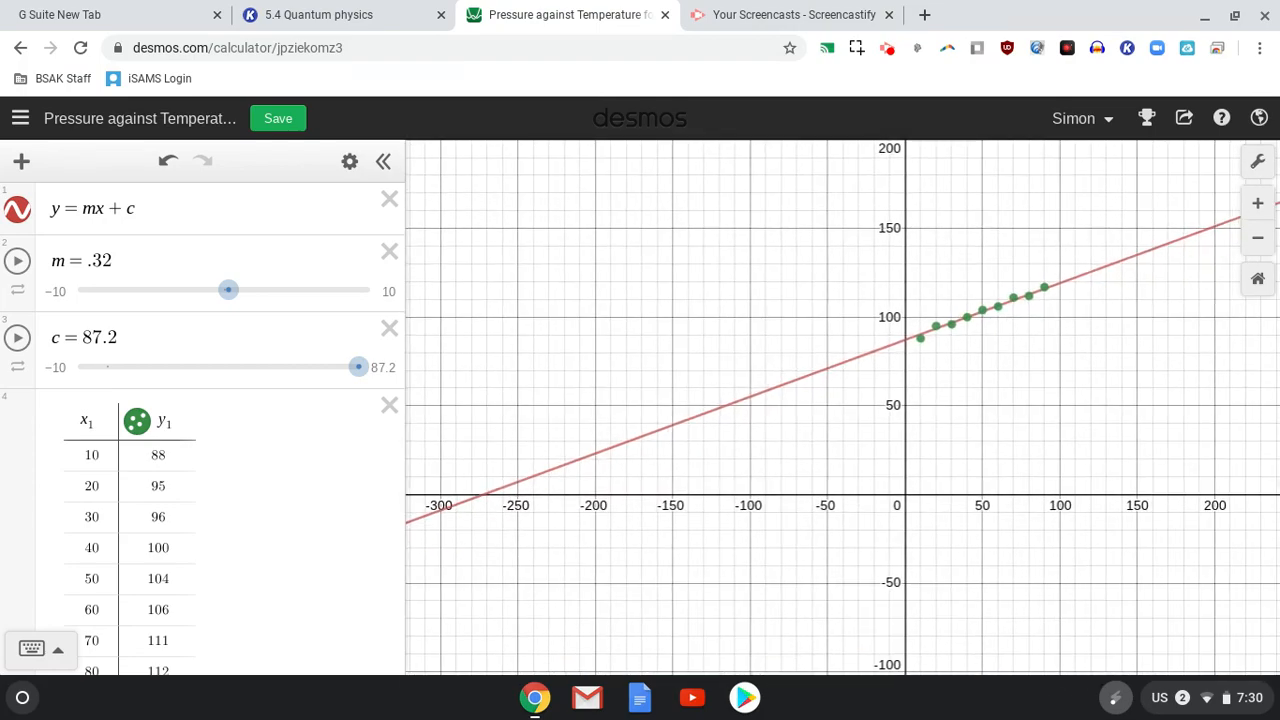